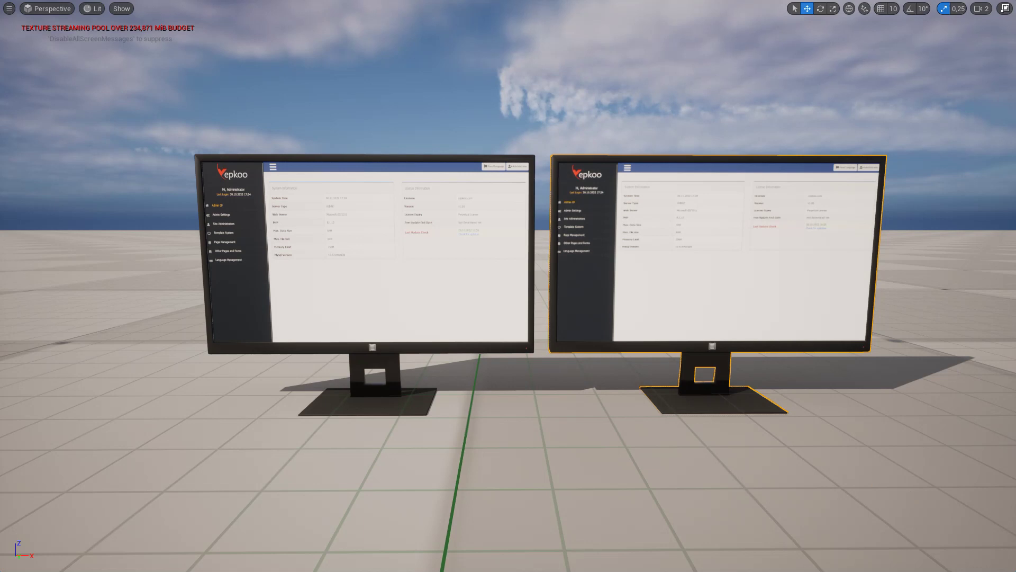
- Orbit and zoom the viewport to inspect both finished Yepkoo monitors
{"action": "scroll", "coordinate": [508, 286], "scroll_direction": "up", "scroll_amount": 3}
{"action": "scroll", "coordinate": [508, 286], "scroll_direction": "up", "scroll_amount": 4}
{"action": "scroll", "coordinate": [508, 286], "scroll_direction": "up", "scroll_amount": 4}
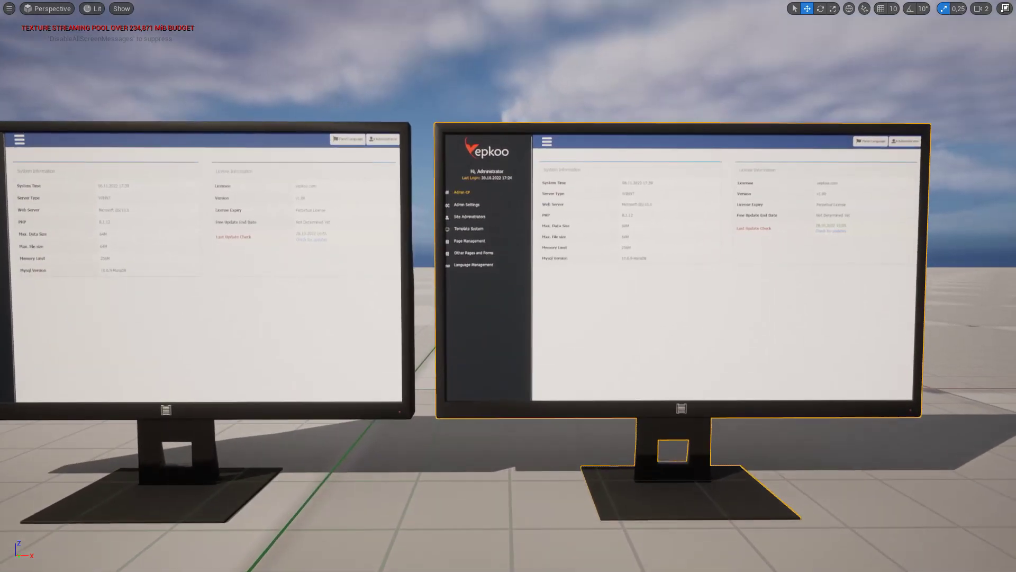
{"action": "scroll", "coordinate": [509, 286], "scroll_direction": "down", "scroll_amount": 2}
{"action": "middle_click_drag", "start_coordinate": [508, 286], "coordinate": [656, 286]}
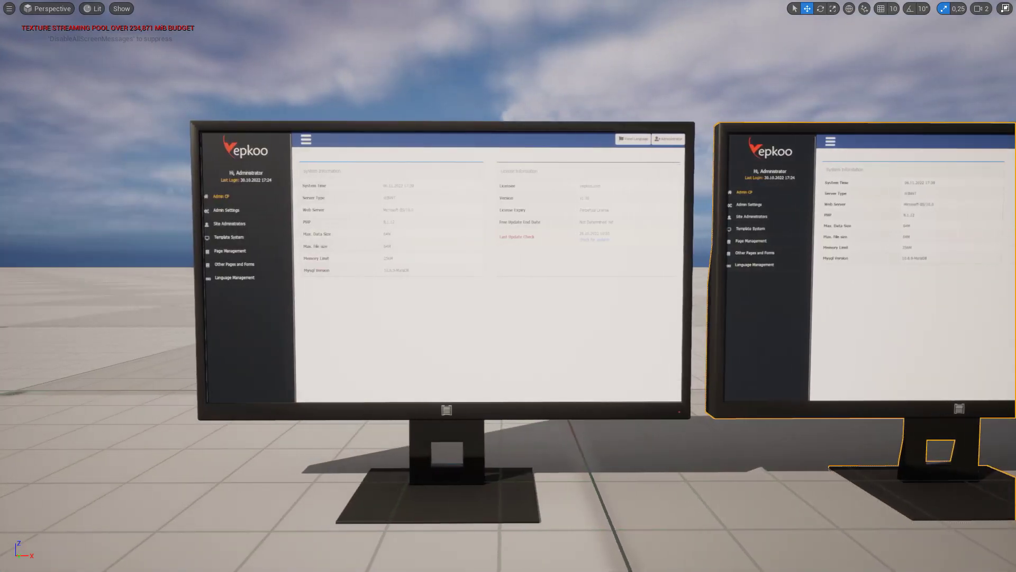
{"action": "scroll", "coordinate": [509, 286], "scroll_direction": "up", "scroll_amount": 2}
{"action": "middle_click_drag", "start_coordinate": [509, 286], "coordinate": [577, 286]}
{"action": "scroll", "coordinate": [508, 286], "scroll_direction": "down", "scroll_amount": 3}
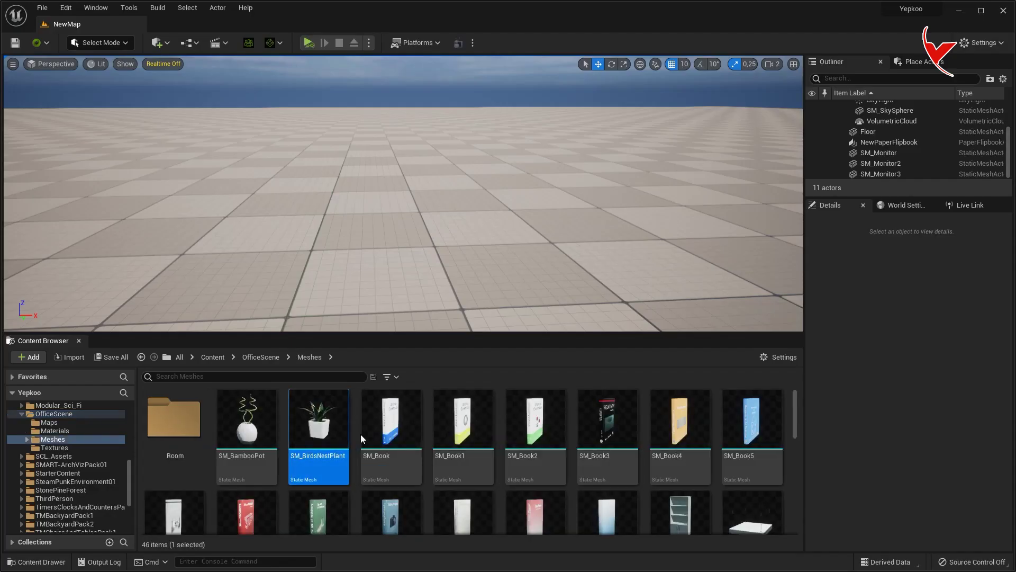
{"action": "scroll", "coordinate": [361, 438], "scroll_direction": "down", "scroll_amount": 5}
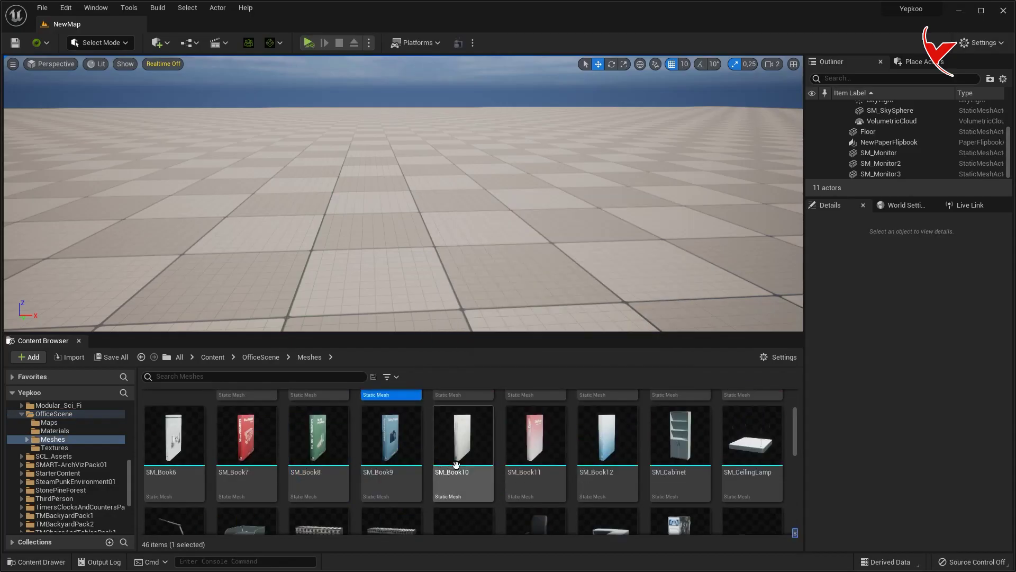
- Move the SM_Monitor mesh into folder A
{"action": "left_click", "coordinate": [463, 470]}
{"action": "left_click_drag", "start_coordinate": [464, 470], "coordinate": [63, 426]}
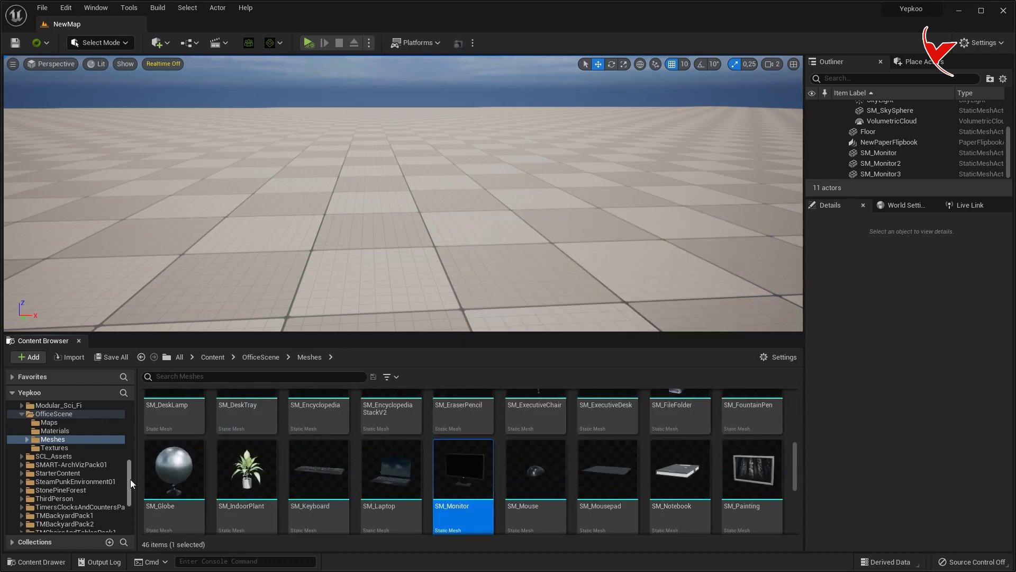
{"action": "left_click", "coordinate": [85, 447]}
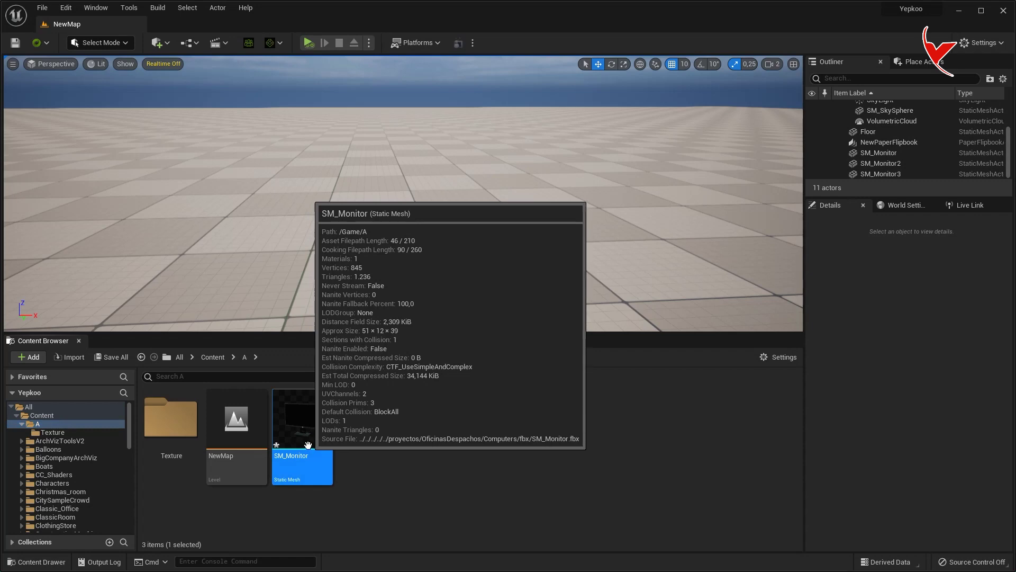
- Find SM_Monitor's MI_Monitor material, move it into A/Texture, and open it
{"action": "double_click", "coordinate": [308, 445]}
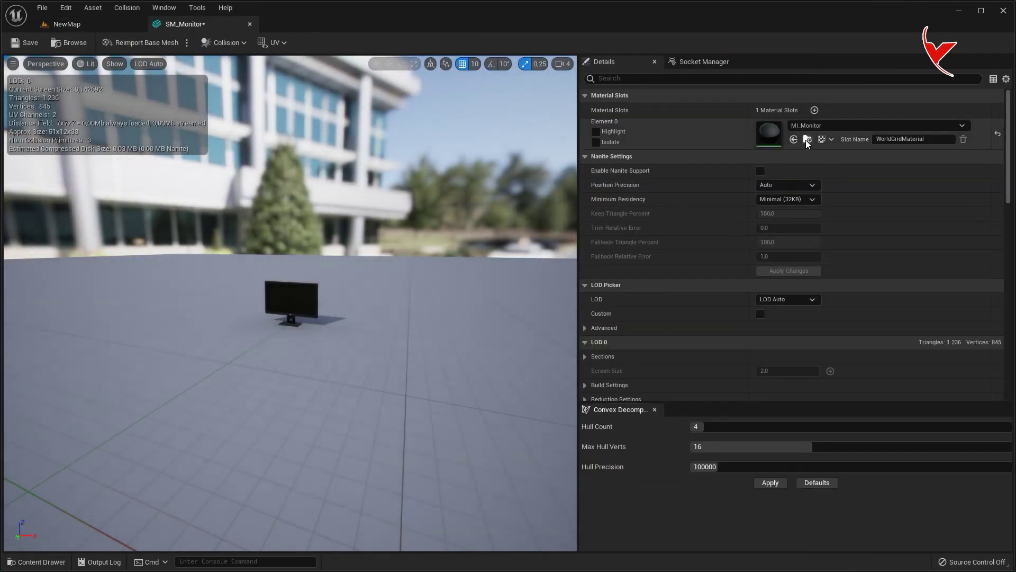
{"action": "left_click", "coordinate": [806, 140]}
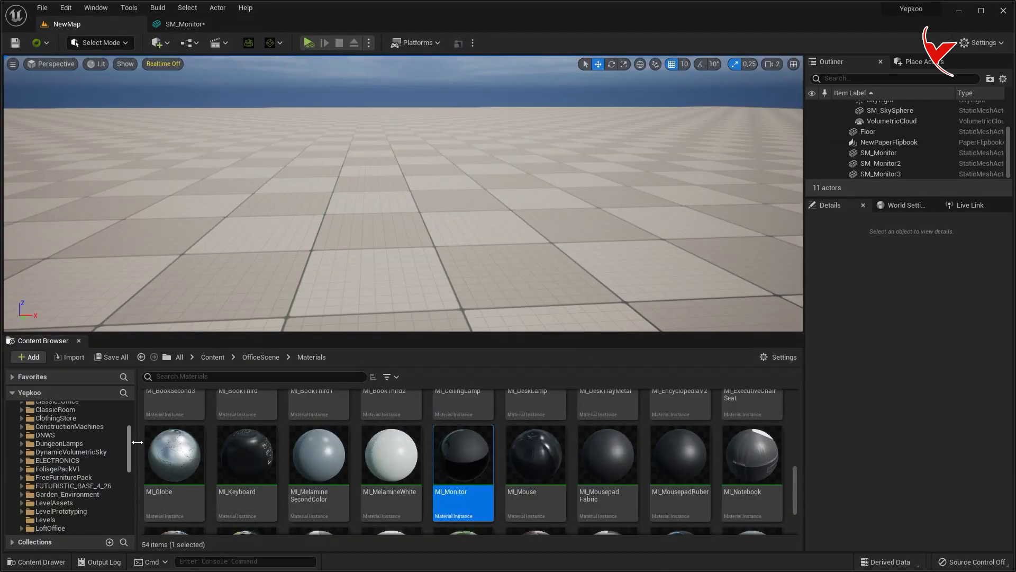
{"action": "left_click_drag", "start_coordinate": [453, 464], "coordinate": [82, 430]}
{"action": "left_click", "coordinate": [101, 453]}
{"action": "left_click", "coordinate": [53, 432]}
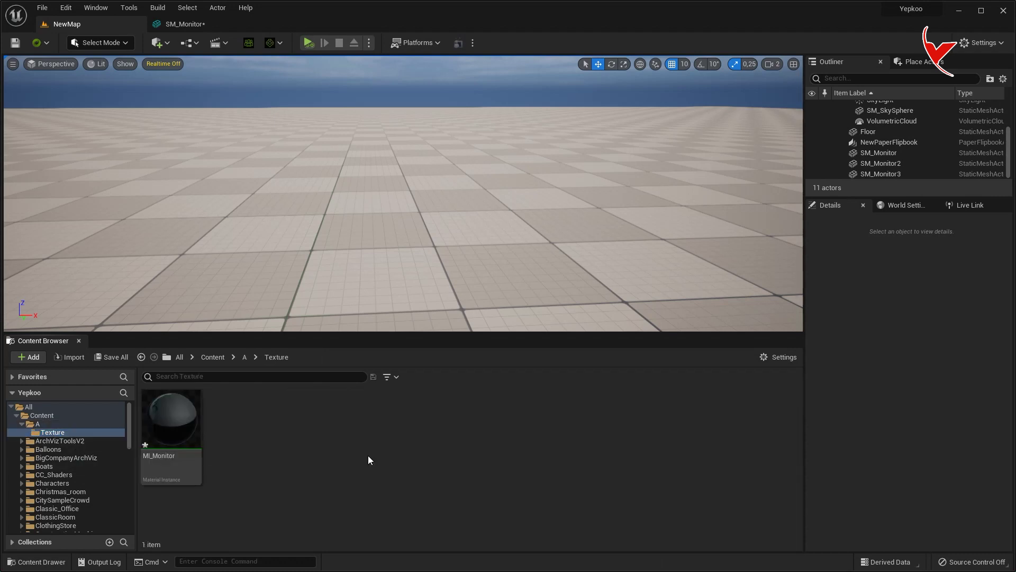
{"action": "double_click", "coordinate": [171, 418]}
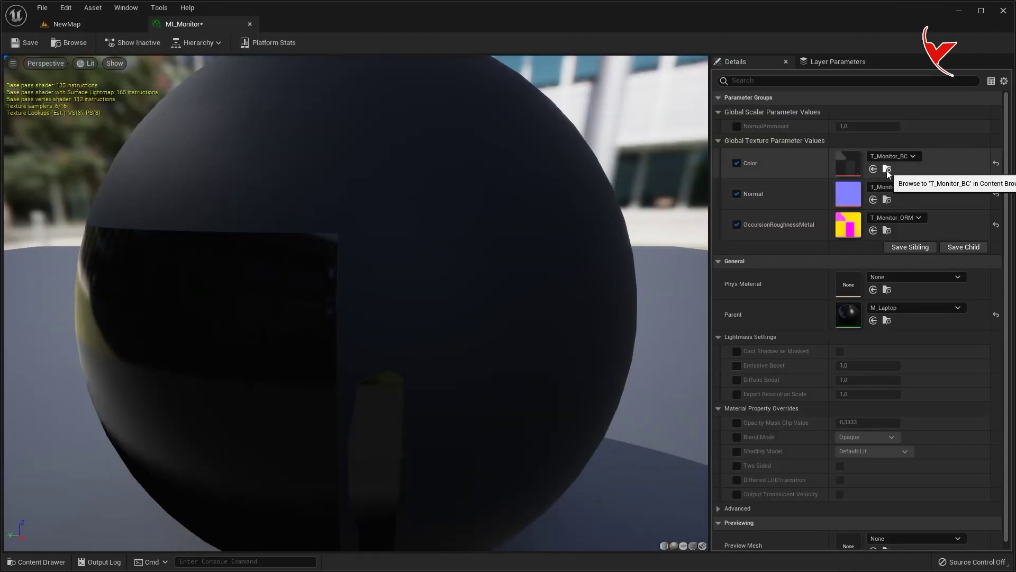
- Copy T_Monitor_BC, T_Monitor_N and T_Monitor_ORM into the A/Texture folder
{"action": "left_click", "coordinate": [887, 169]}
{"action": "scroll", "coordinate": [475, 471], "scroll_direction": "down", "scroll_amount": 1}
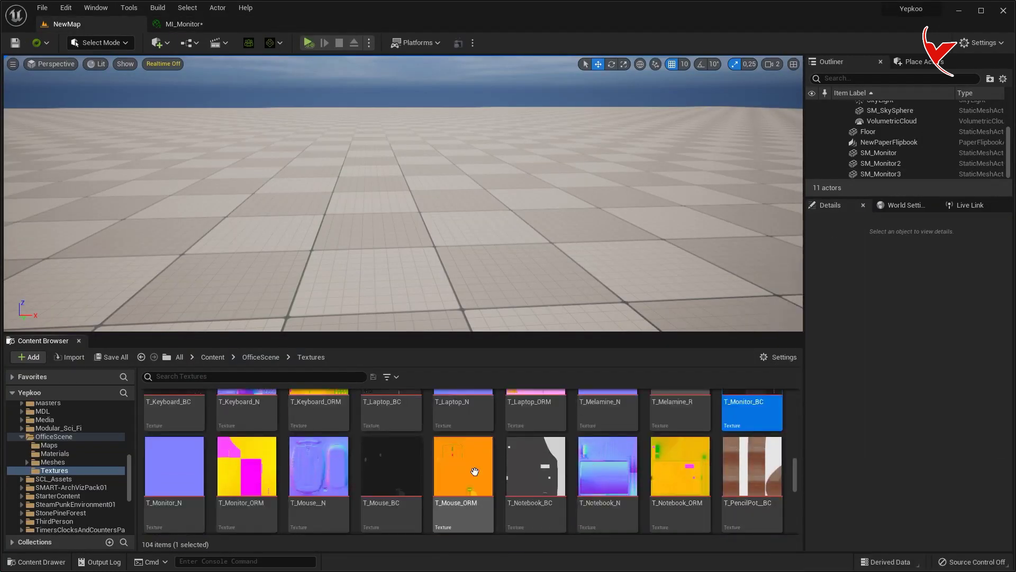
{"action": "left_click", "coordinate": [186, 466], "text": "ctrl"}
{"action": "left_click", "coordinate": [254, 465], "text": "ctrl"}
{"action": "scroll", "coordinate": [255, 466], "scroll_direction": "up", "scroll_amount": 1}
{"action": "scroll", "coordinate": [81, 453], "scroll_direction": "up", "scroll_amount": 4}
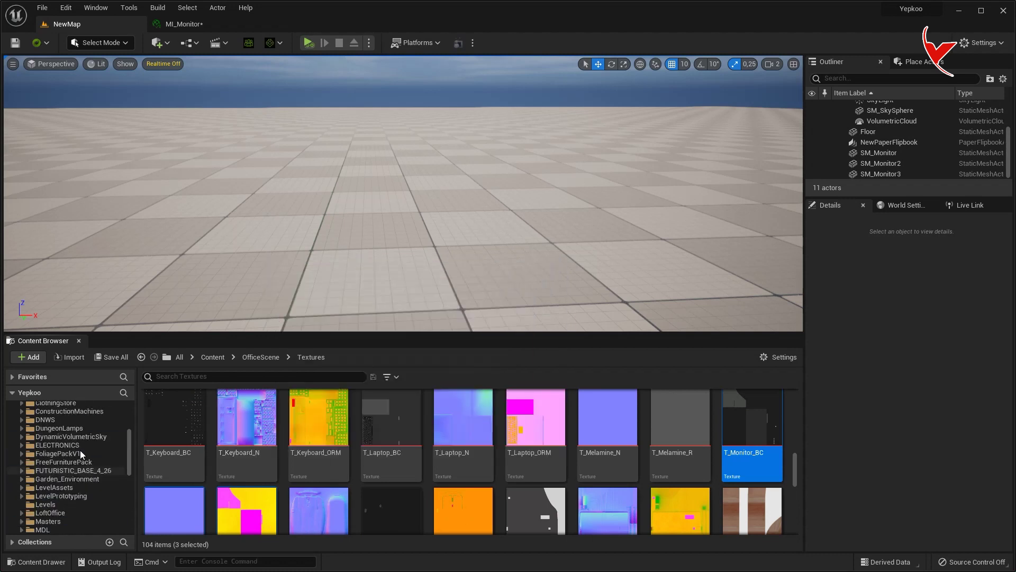
{"action": "scroll", "coordinate": [81, 454], "scroll_direction": "up", "scroll_amount": 5}
{"action": "left_click_drag", "start_coordinate": [751, 418], "coordinate": [53, 433]}
{"action": "left_click", "coordinate": [103, 469]}
{"action": "left_click", "coordinate": [53, 432]}
- Point MI_Monitor's Color and Normal parameters at the copied BC and N textures
{"action": "left_click", "coordinate": [183, 427]}
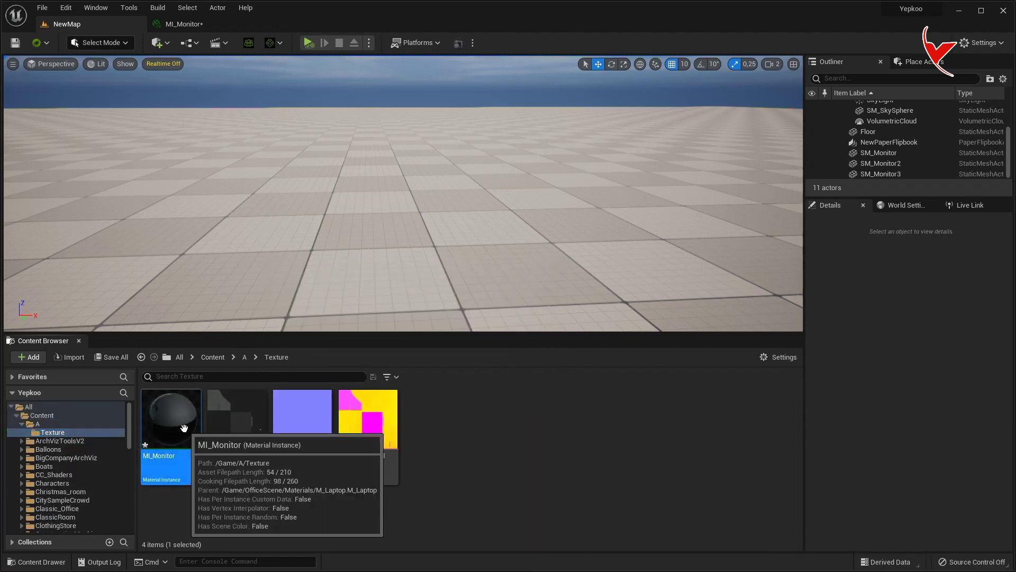
{"action": "double_click", "coordinate": [183, 428]}
{"action": "left_click", "coordinate": [66, 24]}
{"action": "left_click", "coordinate": [218, 418]}
{"action": "left_click", "coordinate": [184, 24]}
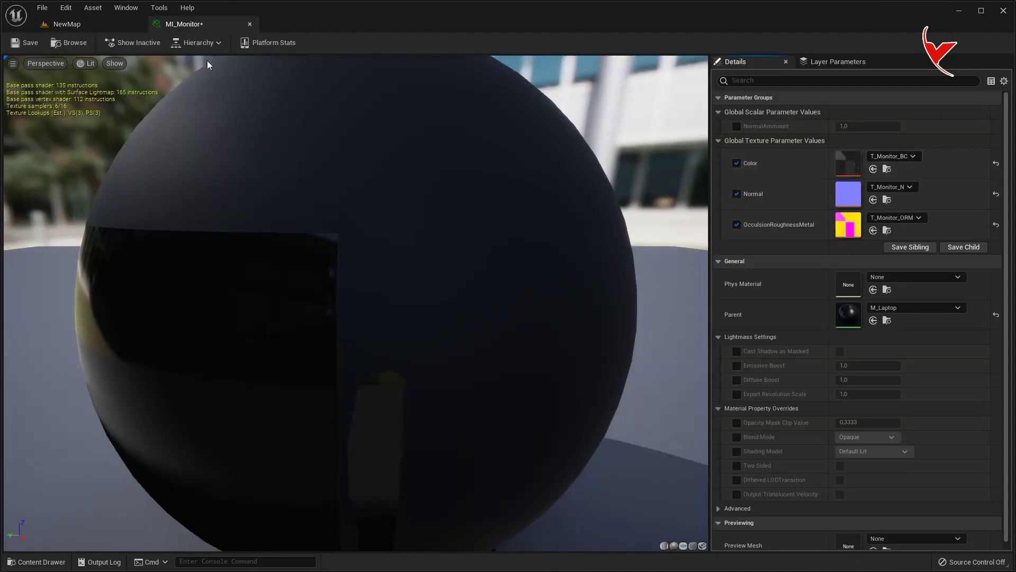
{"action": "left_click", "coordinate": [66, 24]}
{"action": "left_click", "coordinate": [285, 433]}
{"action": "left_click", "coordinate": [184, 24]}
{"action": "left_click", "coordinate": [874, 207]}
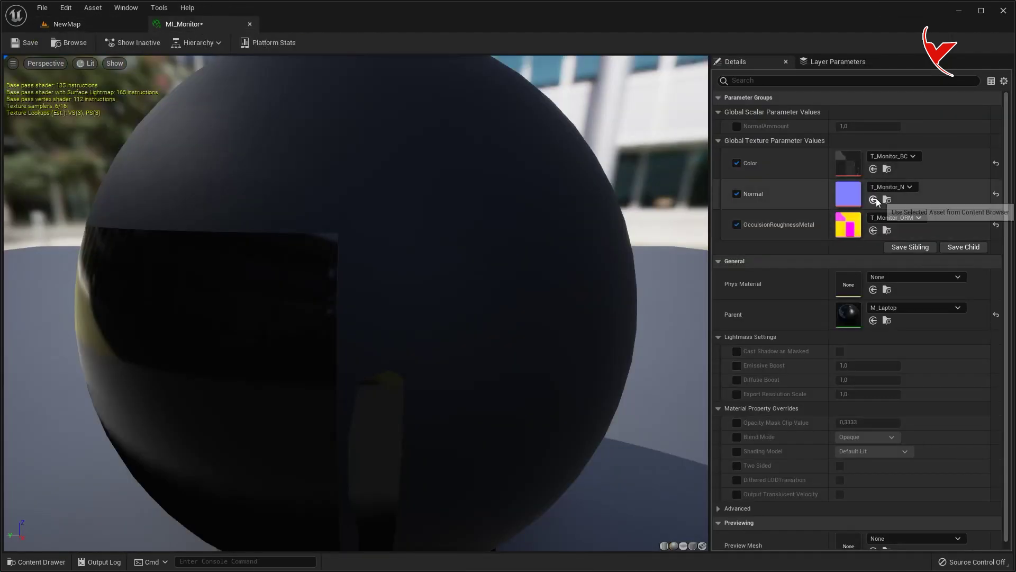
- Assign the copied T_Monitor_ORM to OcclusionRoughnessMetal, then save and close MI_Monitor
{"action": "left_click", "coordinate": [67, 24]}
{"action": "left_click", "coordinate": [397, 449]}
{"action": "left_click", "coordinate": [183, 24]}
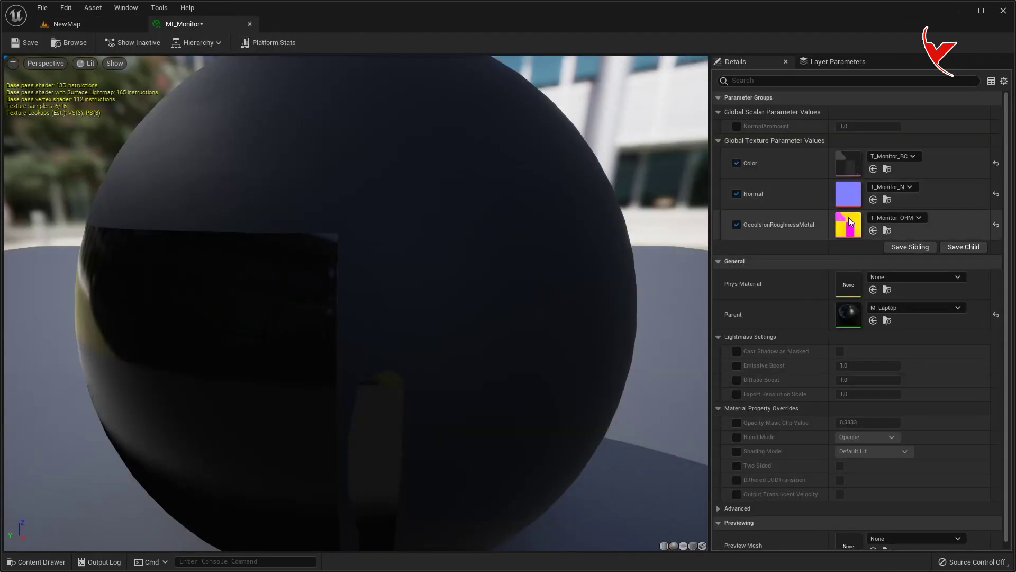
{"action": "left_click", "coordinate": [874, 230]}
{"action": "left_click", "coordinate": [25, 43]}
{"action": "left_click", "coordinate": [249, 24]}
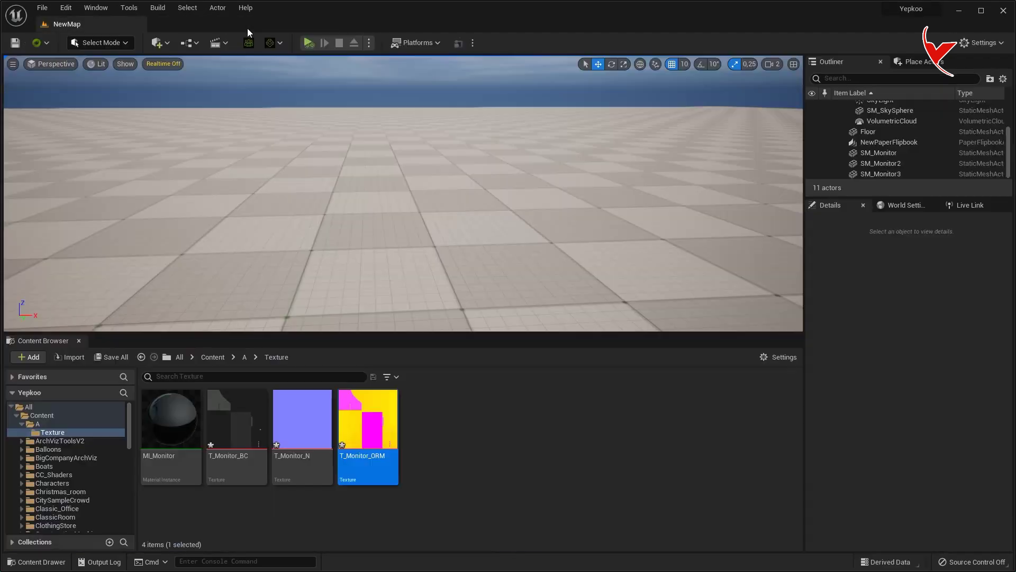
- Place a new SM_Monitor from folder A in the level and frame it
{"action": "left_click", "coordinate": [244, 356]}
{"action": "left_click_drag", "start_coordinate": [302, 421], "coordinate": [351, 299]}
{"action": "key", "text": "f"}
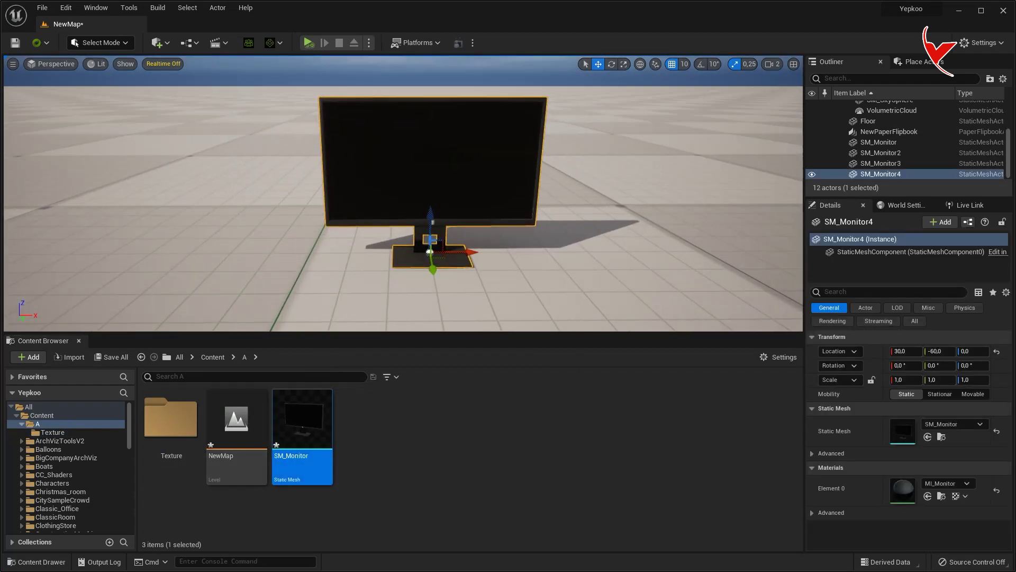
- Rename folder A's Texture subfolder to UV_Example
{"action": "left_click", "coordinate": [171, 423]}
{"action": "type", "text": "UV_Example"}
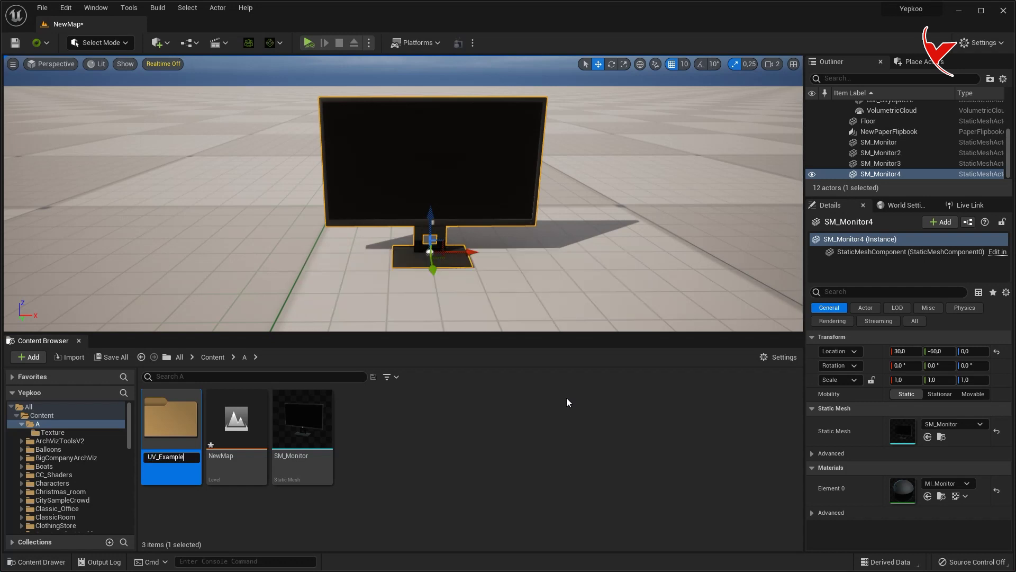
{"action": "key", "text": "Return"}
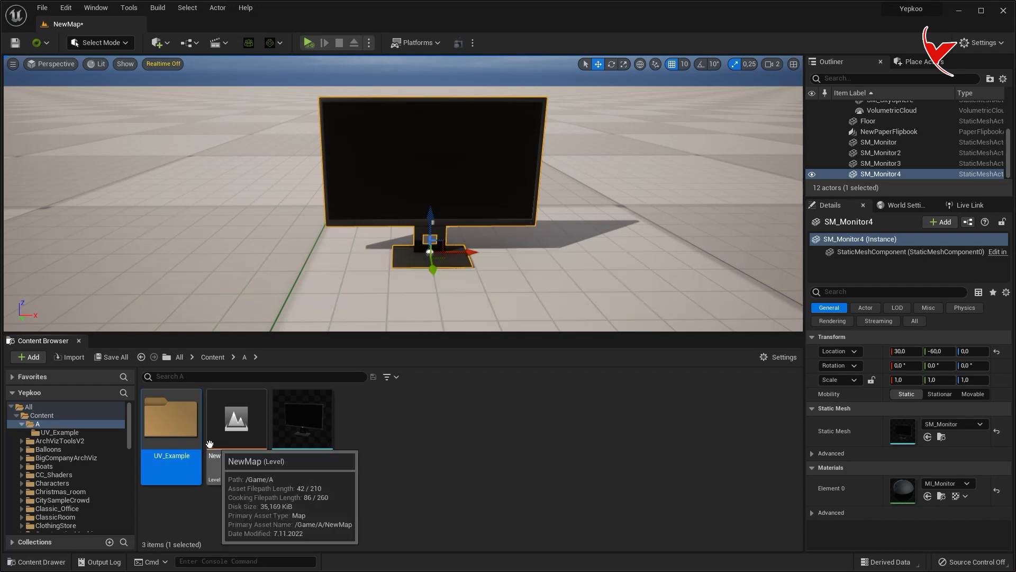
{"action": "right_click", "coordinate": [405, 449]}
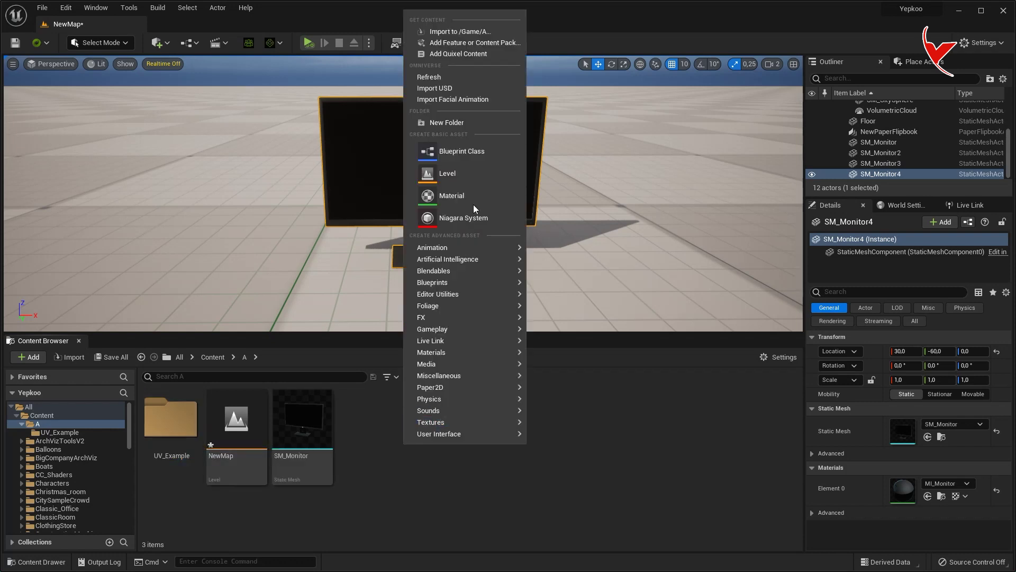
- Create a new PSD_Example folder inside folder A
{"action": "left_click", "coordinate": [447, 123]}
{"action": "type", "text": "PSD_Examp"}
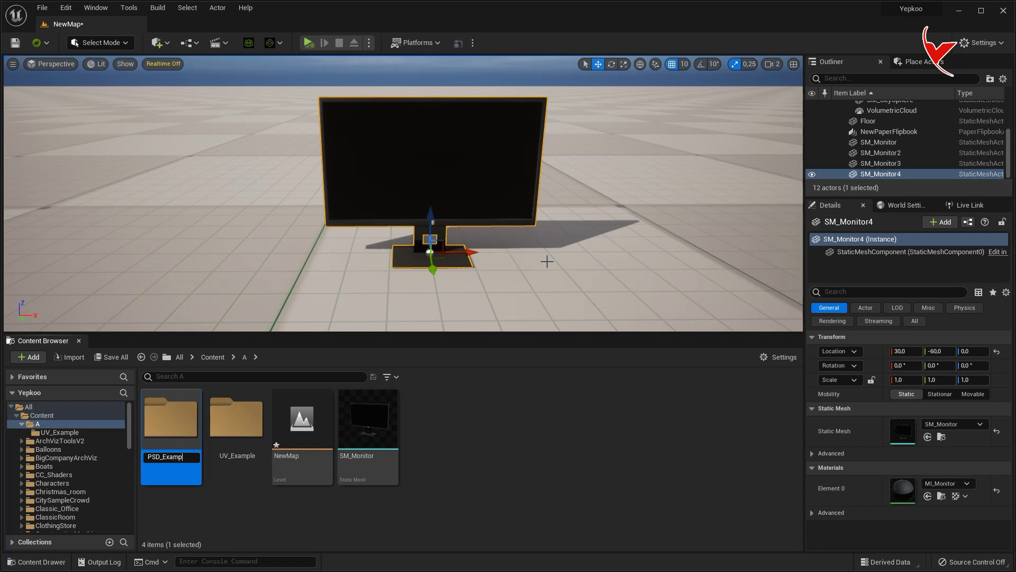
{"action": "type", "text": "le"}
{"action": "key", "text": "Return"}
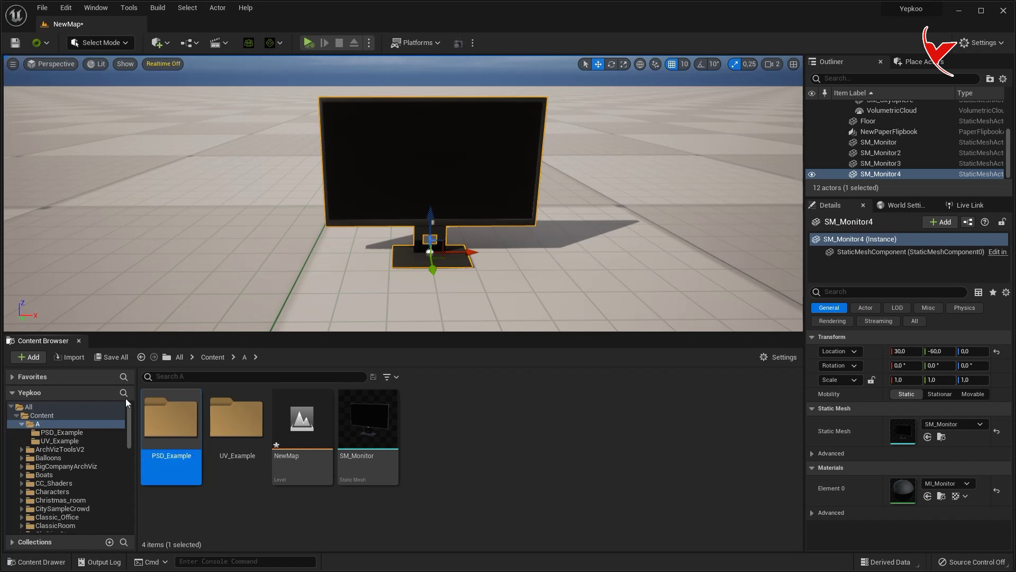
- Copy all four UV_Example assets into the PSD_Example folder
{"action": "left_click", "coordinate": [76, 443]}
{"action": "key", "text": "ctrl+a"}
{"action": "left_click_drag", "start_coordinate": [368, 423], "coordinate": [75, 434]}
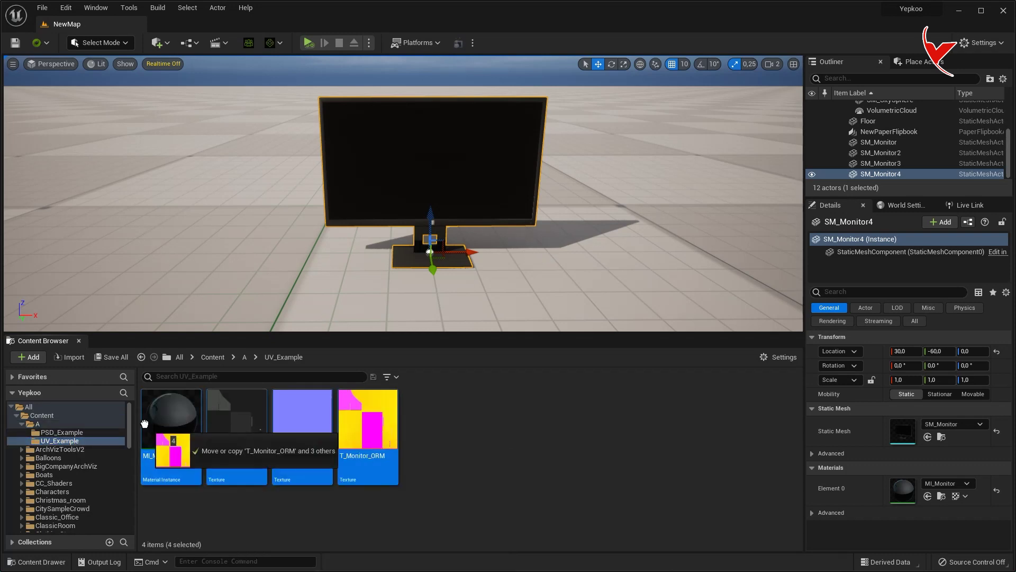
{"action": "left_click", "coordinate": [87, 455]}
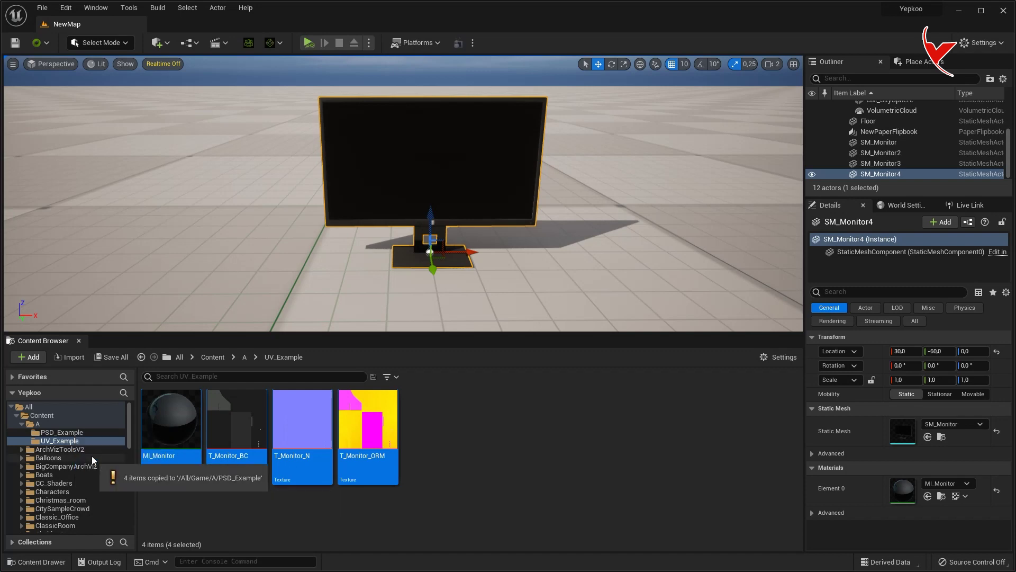
{"action": "left_click", "coordinate": [73, 432]}
- Review the copied MI_Monitor's settings, close it, and go back to folder A
{"action": "left_click", "coordinate": [166, 421]}
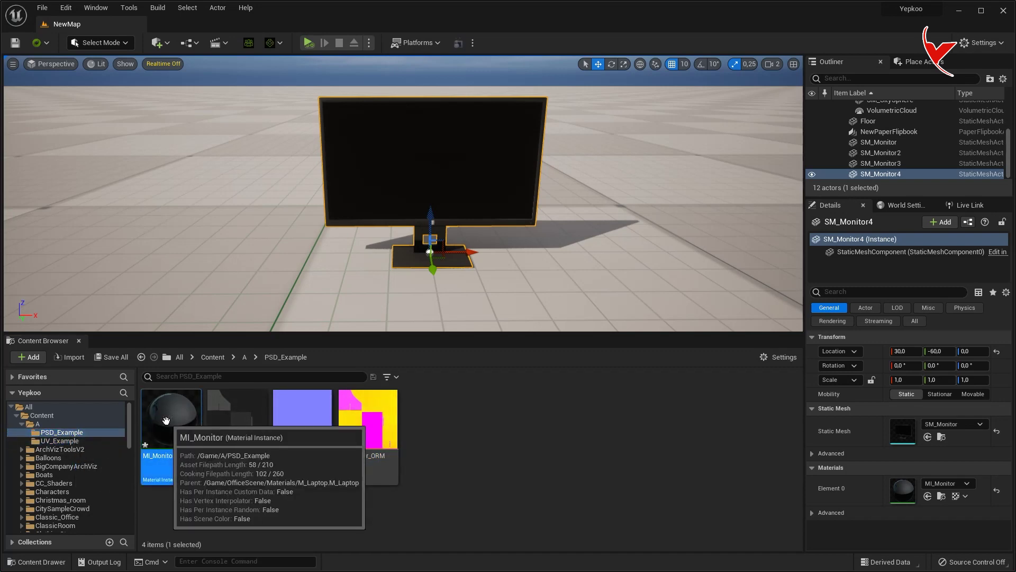
{"action": "double_click", "coordinate": [165, 421]}
{"action": "left_click", "coordinate": [81, 26]}
{"action": "left_click", "coordinate": [201, 29]}
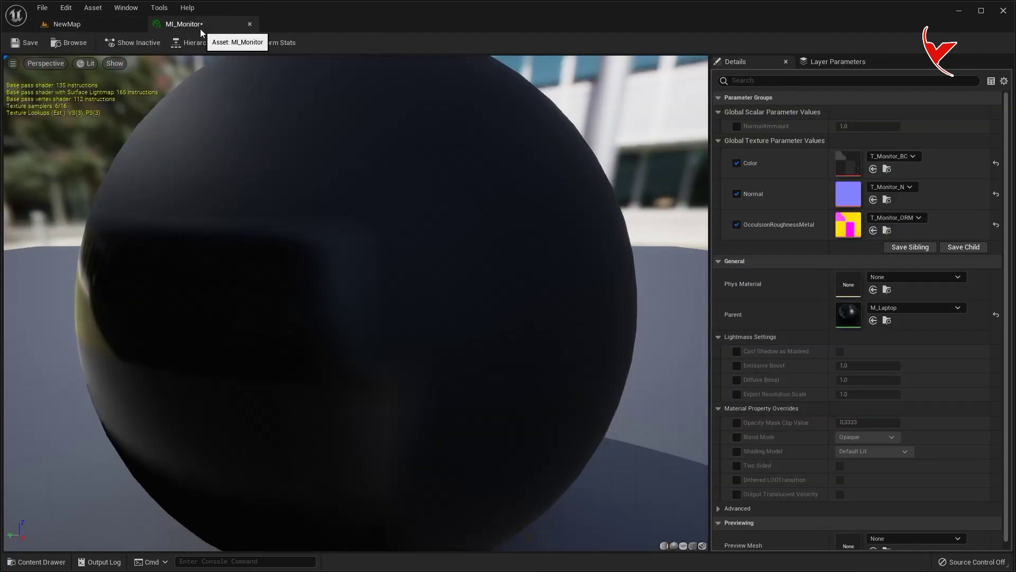
{"action": "left_click", "coordinate": [101, 24]}
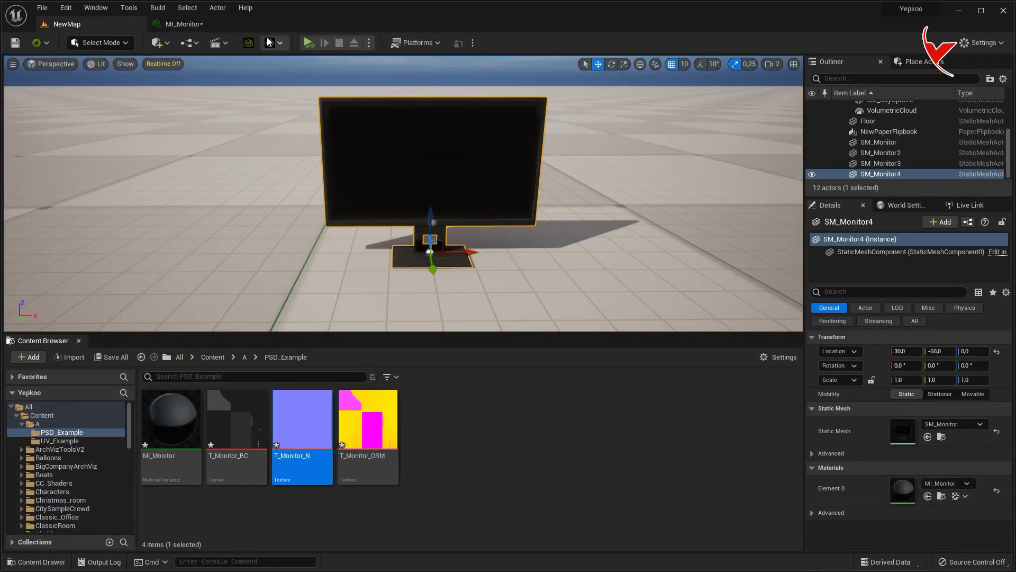
{"action": "left_click", "coordinate": [184, 24]}
{"action": "left_click", "coordinate": [66, 24]}
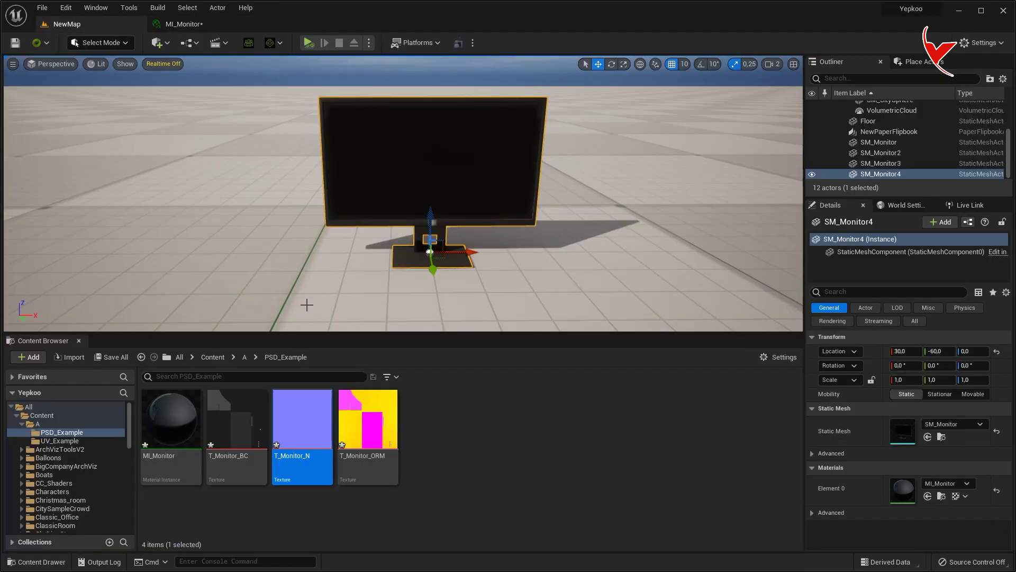
{"action": "left_click", "coordinate": [184, 24]}
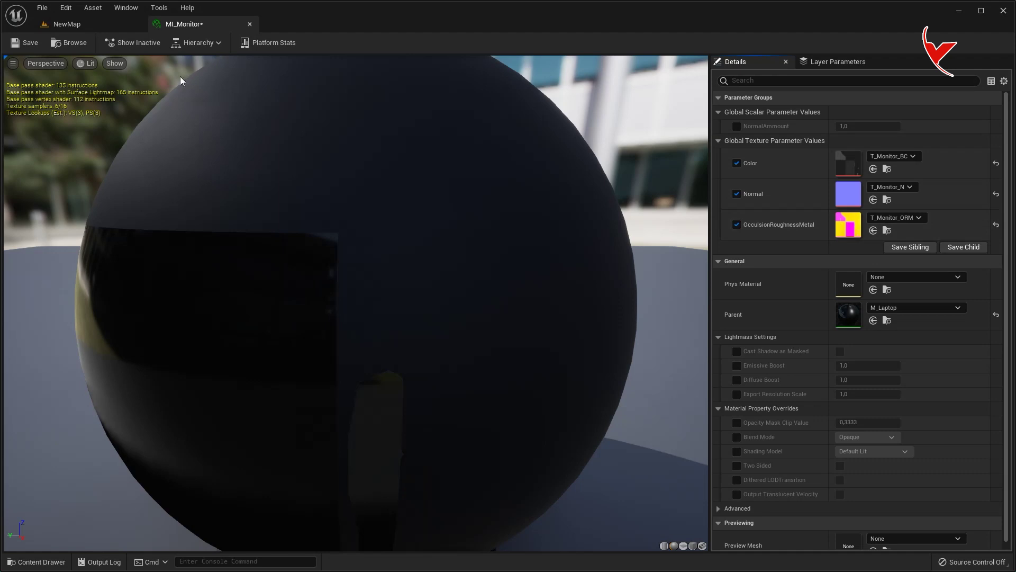
{"action": "left_click", "coordinate": [250, 25]}
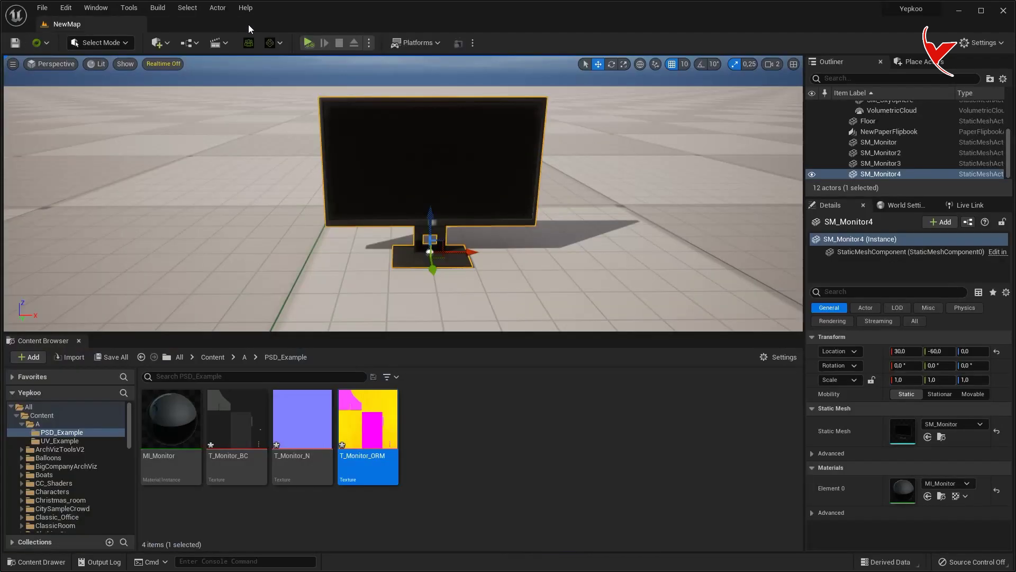
{"action": "left_click", "coordinate": [244, 358]}
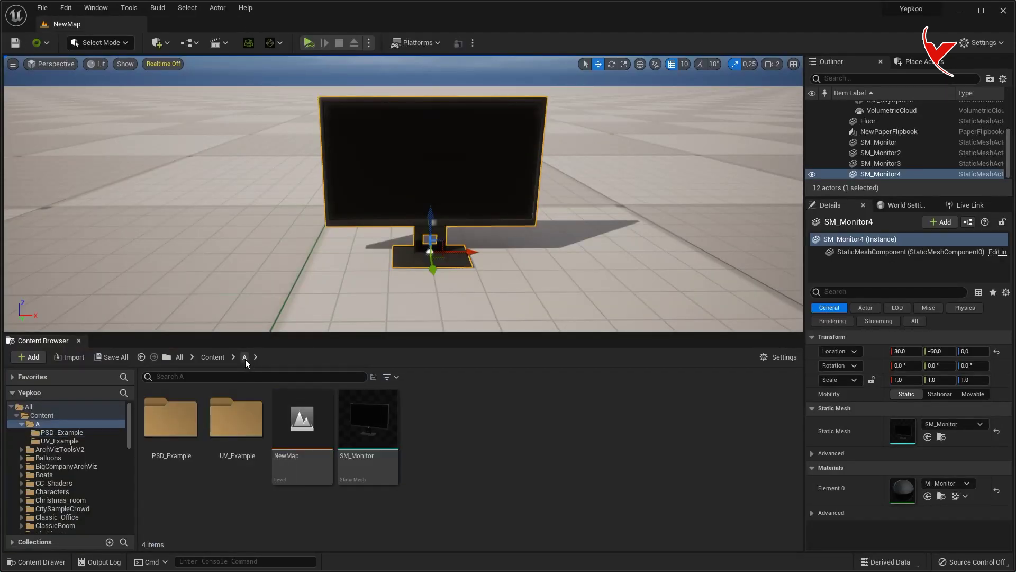
- Move the SM_Monitor mesh out of folder A into the UV_Example folder
{"action": "left_click_drag", "start_coordinate": [378, 474], "coordinate": [241, 451]}
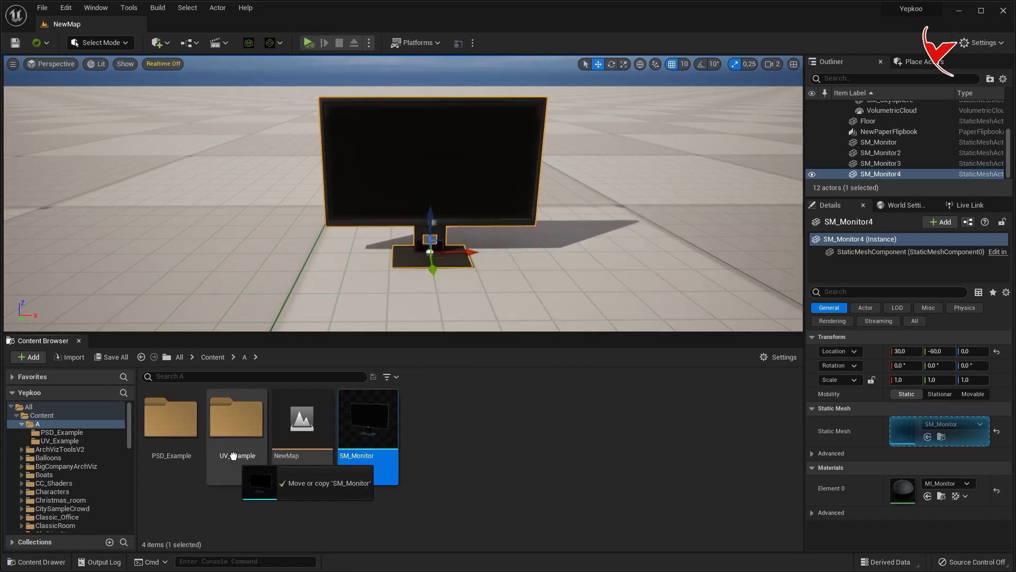
{"action": "left_click", "coordinate": [264, 472]}
{"action": "left_click_drag", "start_coordinate": [365, 455], "coordinate": [154, 428]}
{"action": "left_click", "coordinate": [180, 437]}
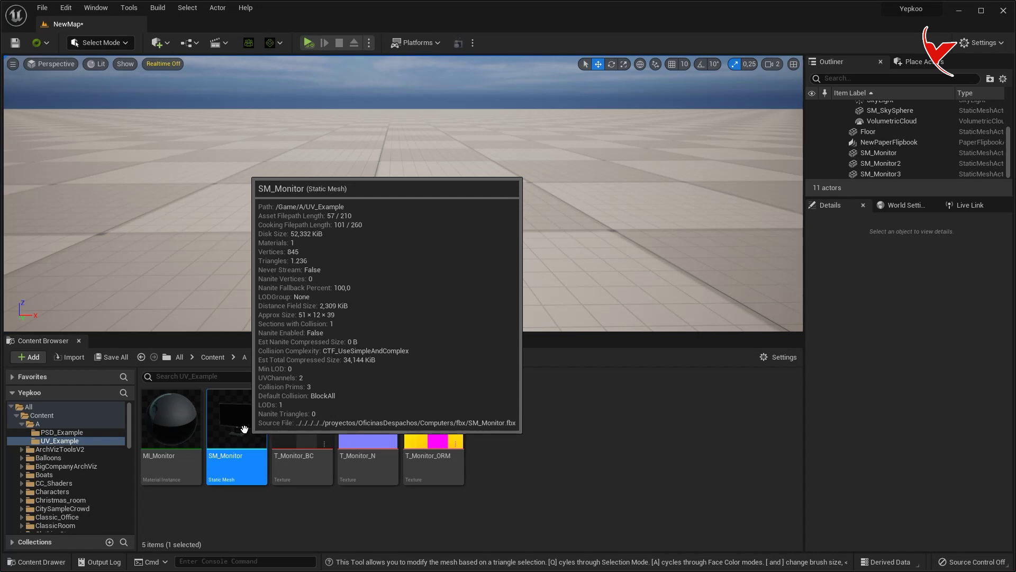
- Open and close the SM_Monitor mesh editor, then place a fresh SM_Monitor in the level
{"action": "double_click", "coordinate": [244, 428]}
{"action": "left_click", "coordinate": [68, 23]}
{"action": "left_click", "coordinate": [175, 424]}
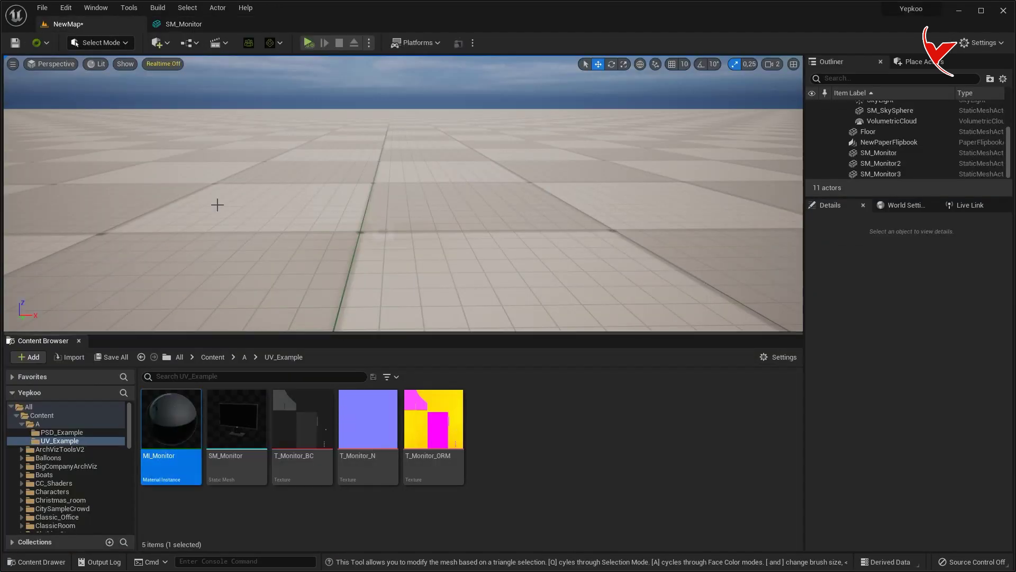
{"action": "left_click", "coordinate": [182, 23]}
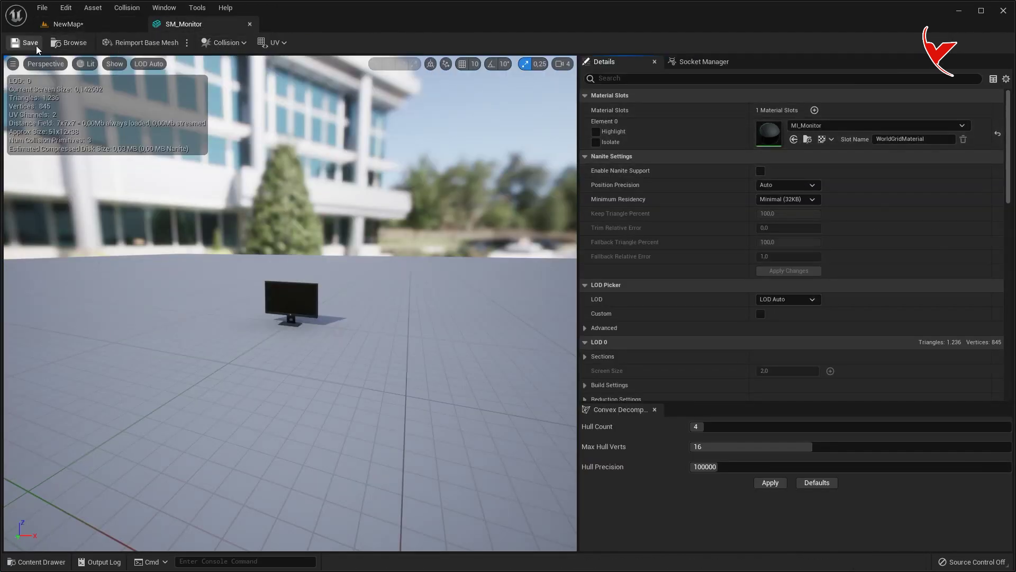
{"action": "middle_click", "coordinate": [204, 31]}
{"action": "left_click_drag", "start_coordinate": [236, 421], "coordinate": [388, 274]}
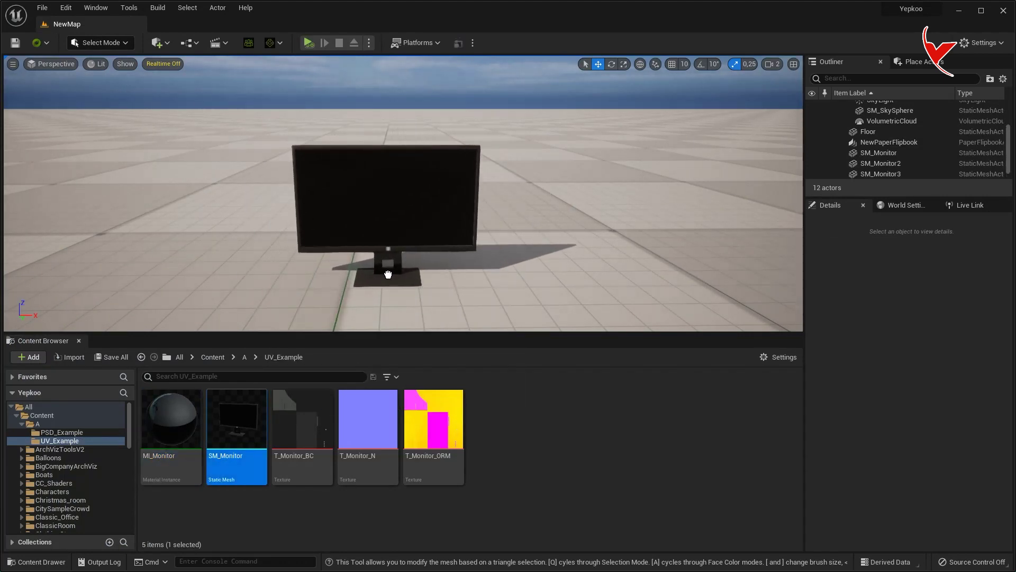
- Switch the editor to Modeling mode
{"action": "left_click", "coordinate": [106, 44]}
{"action": "left_click", "coordinate": [119, 107]}
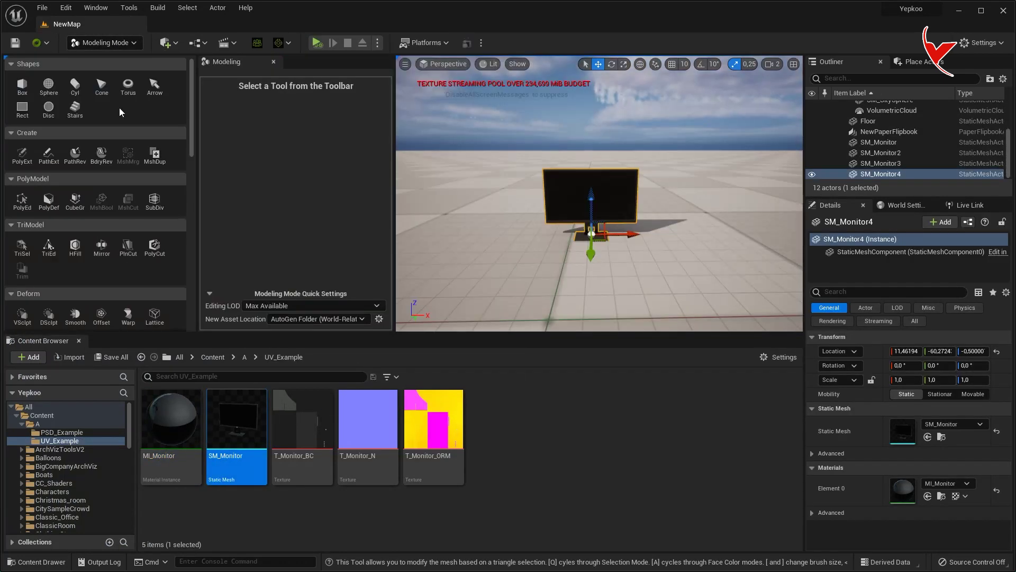
{"action": "scroll", "coordinate": [139, 200], "scroll_direction": "down", "scroll_amount": 8}
{"action": "scroll", "coordinate": [144, 228], "scroll_direction": "down", "scroll_amount": 2}
- Check the monitor's UV0/UV1 layers with AttrEd, then start the MatEd tool
{"action": "left_click", "coordinate": [102, 121]}
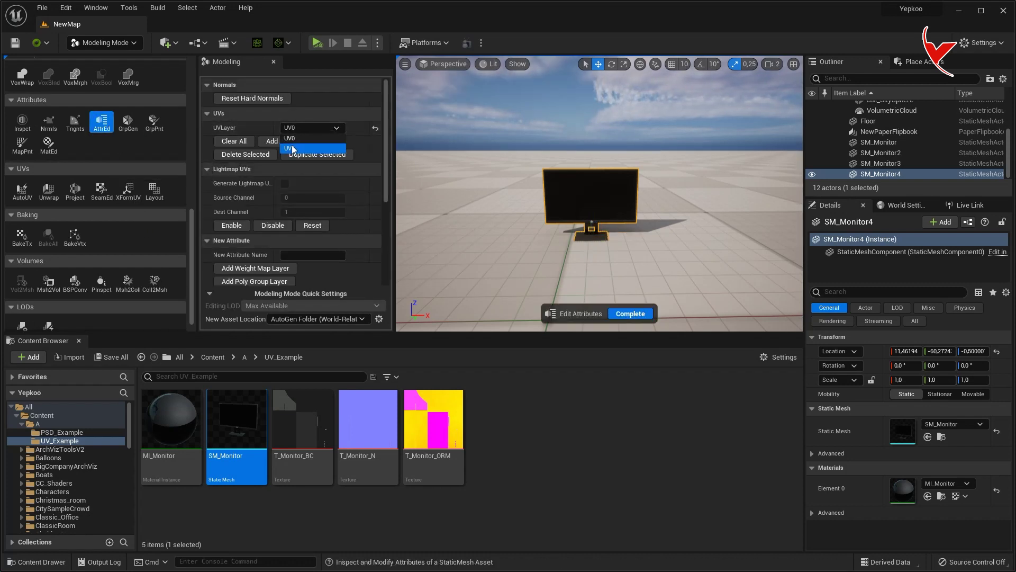
{"action": "left_click", "coordinate": [299, 135]}
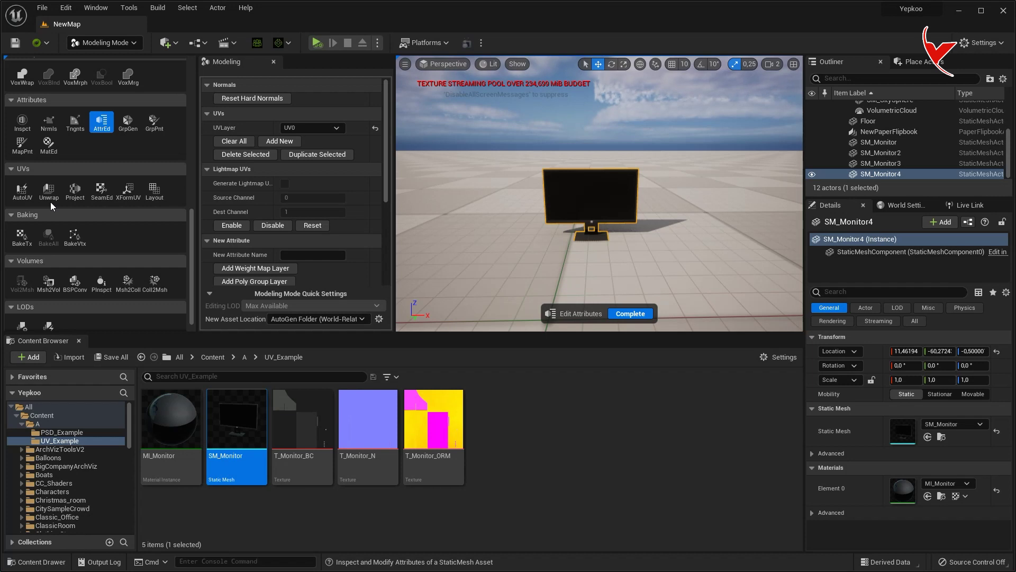
{"action": "left_click", "coordinate": [49, 146]}
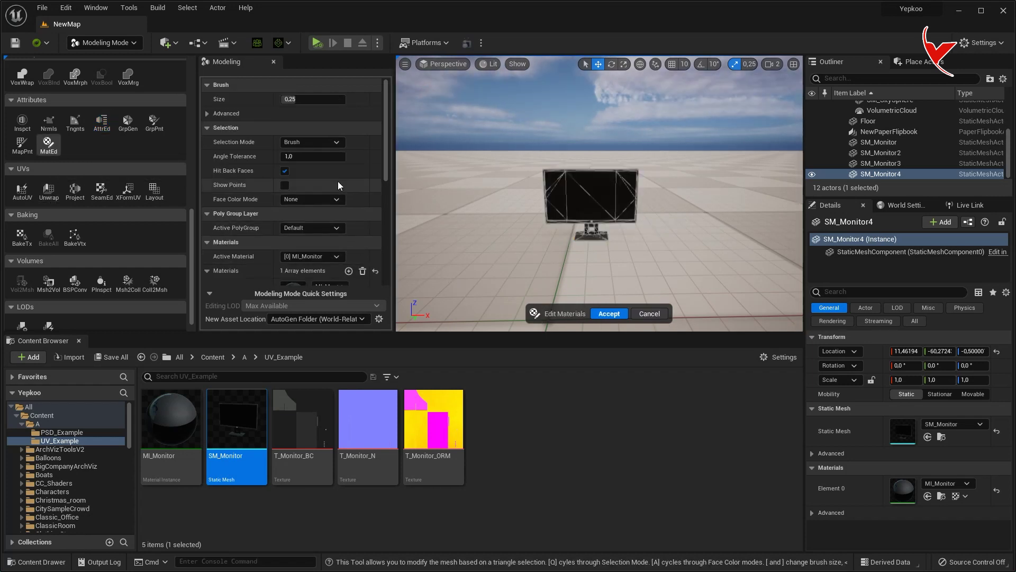
- Set MatEd to Angle Filtered selection and By UVIsland face colouring, keeping UV channel 1
{"action": "left_click", "coordinate": [319, 143]}
{"action": "left_click", "coordinate": [312, 172]}
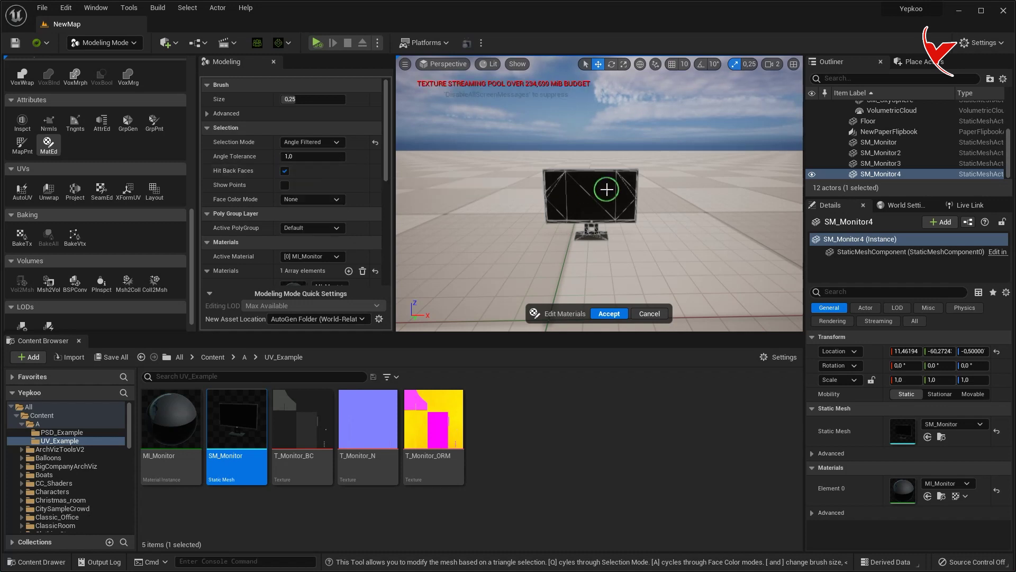
{"action": "scroll", "coordinate": [609, 217], "scroll_direction": "up", "scroll_amount": 5}
{"action": "scroll", "coordinate": [627, 218], "scroll_direction": "up", "scroll_amount": 1}
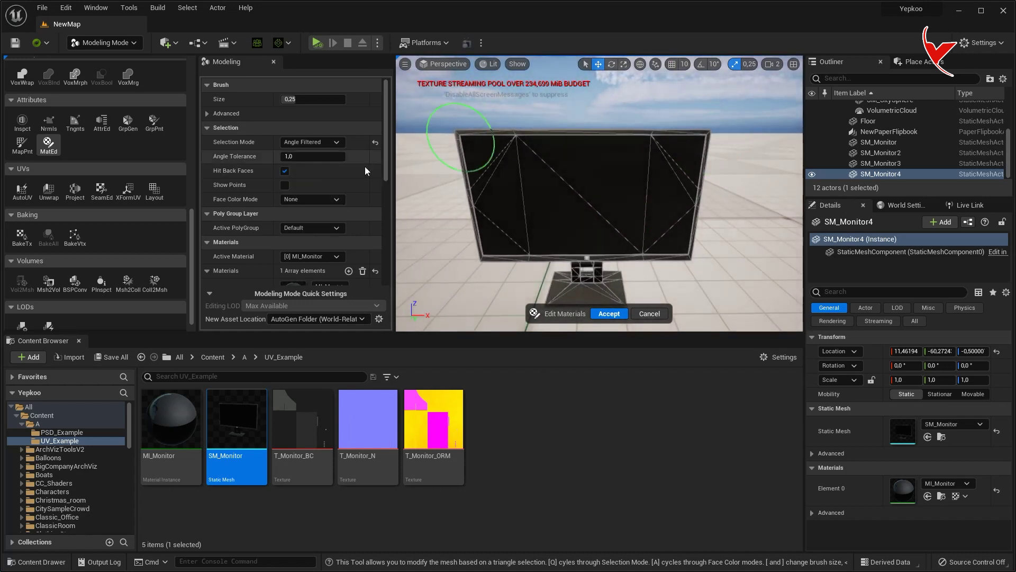
{"action": "scroll", "coordinate": [327, 205], "scroll_direction": "down", "scroll_amount": 1}
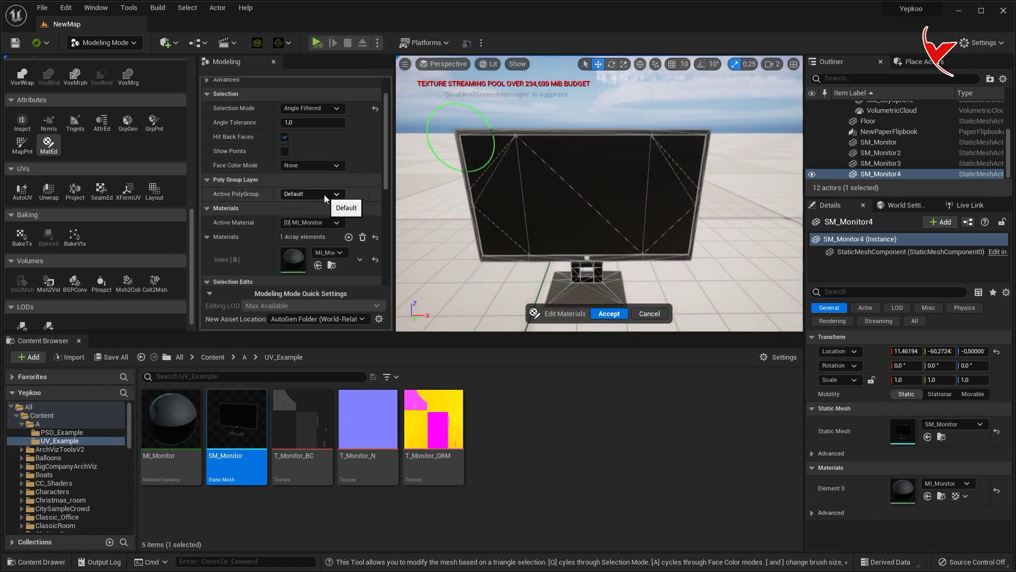
{"action": "left_click", "coordinate": [324, 170]}
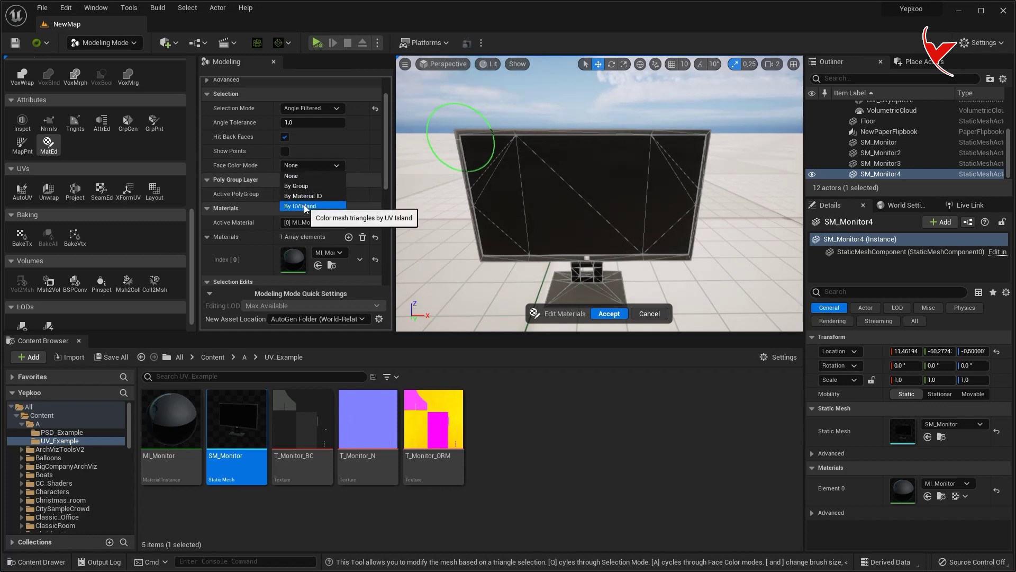
{"action": "left_click", "coordinate": [304, 205]}
{"action": "left_click", "coordinate": [297, 224]}
{"action": "left_click", "coordinate": [294, 225]}
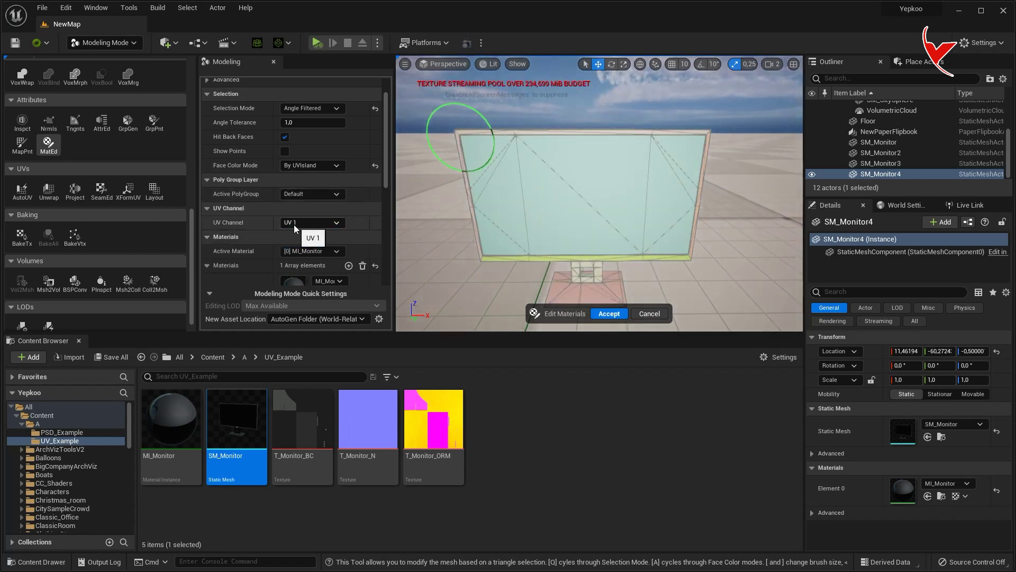
{"action": "scroll", "coordinate": [323, 246], "scroll_direction": "down", "scroll_amount": 3}
- Add a second material slot, assign it to the screen faces, and accept the edit
{"action": "left_click", "coordinate": [348, 182]}
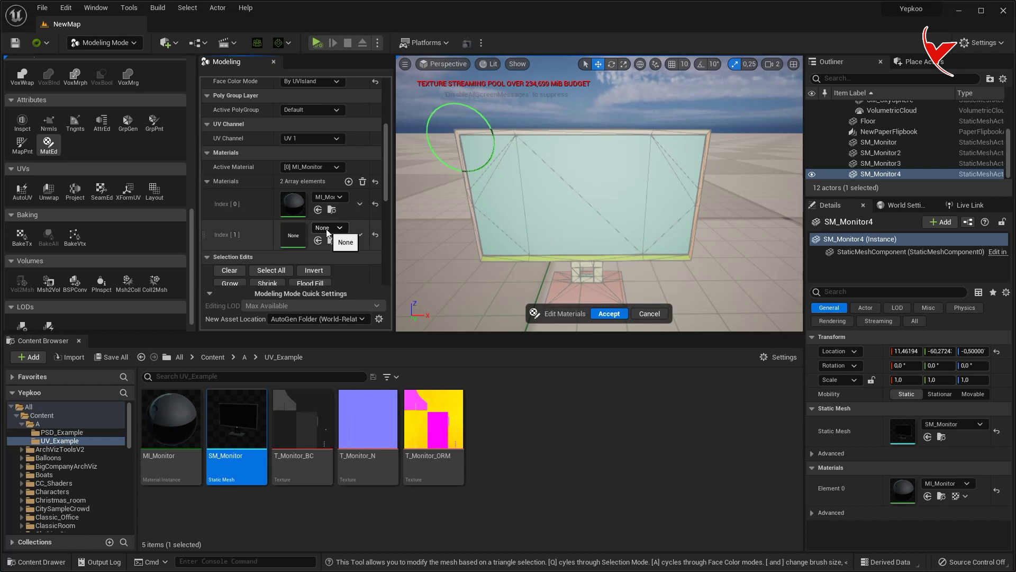
{"action": "left_click", "coordinate": [313, 167]}
{"action": "left_click", "coordinate": [318, 190]}
{"action": "left_click_drag", "start_coordinate": [495, 166], "coordinate": [509, 225]}
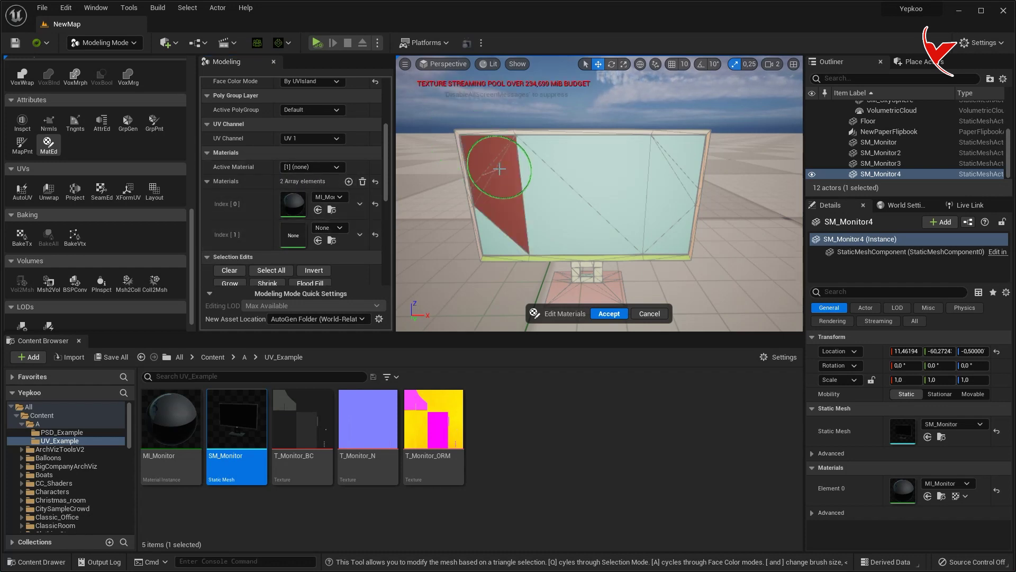
{"action": "left_click_drag", "start_coordinate": [668, 172], "coordinate": [662, 223]}
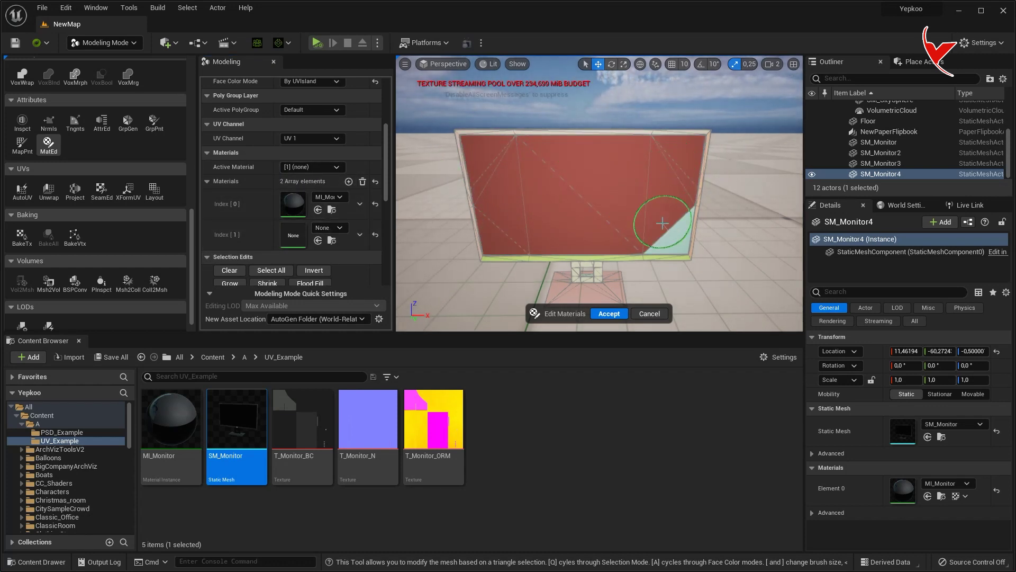
{"action": "scroll", "coordinate": [313, 244], "scroll_direction": "down", "scroll_amount": 5}
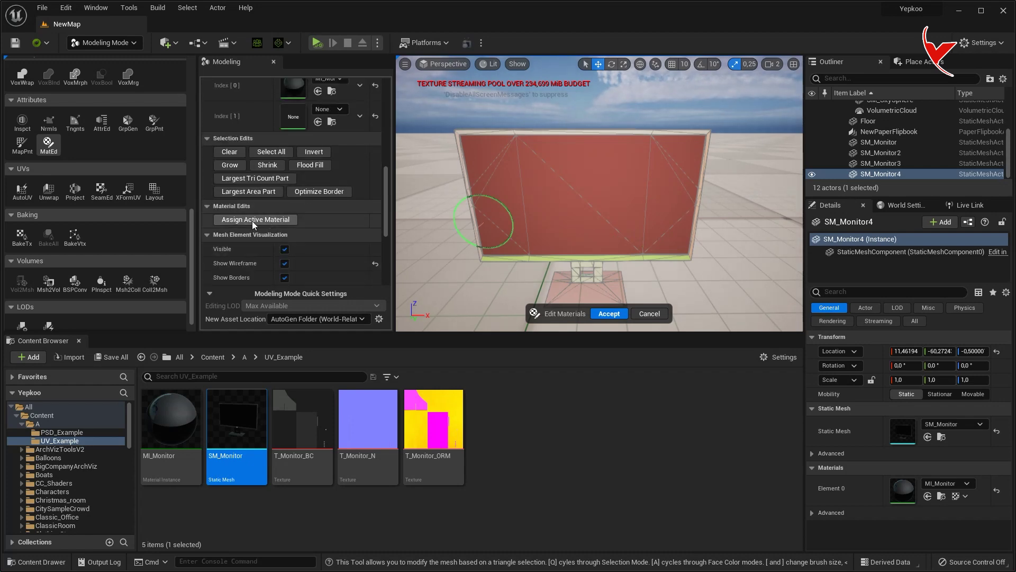
{"action": "left_click", "coordinate": [252, 219]}
{"action": "left_click", "coordinate": [609, 313]}
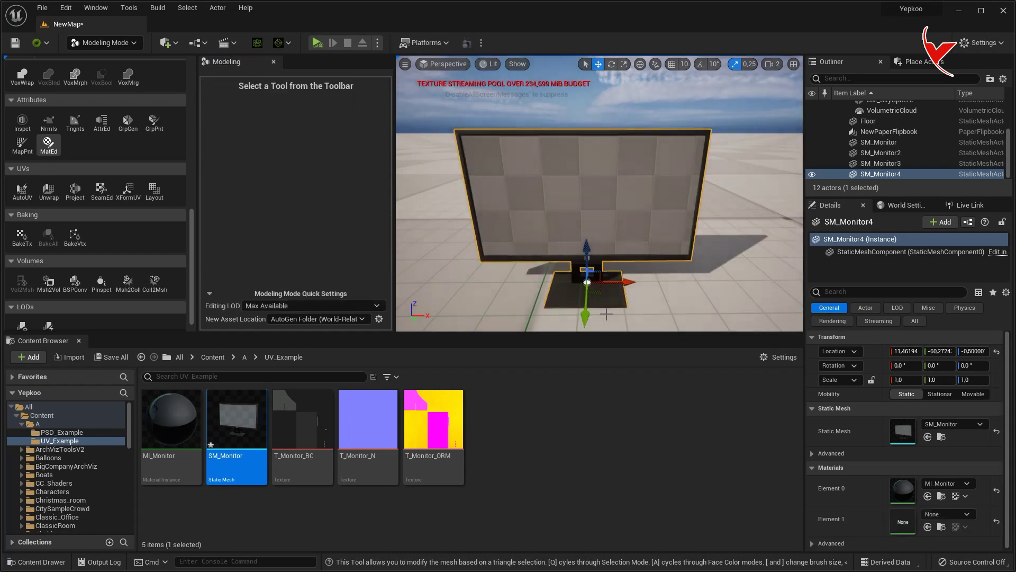
{"action": "scroll", "coordinate": [134, 204], "scroll_direction": "down", "scroll_amount": 1}
- Save the level, import sldimg1.png, and apply a new sldimg1_Mat to the second slot
{"action": "key", "text": "ctrl+s"}
{"action": "key", "text": "alt+Tab"}
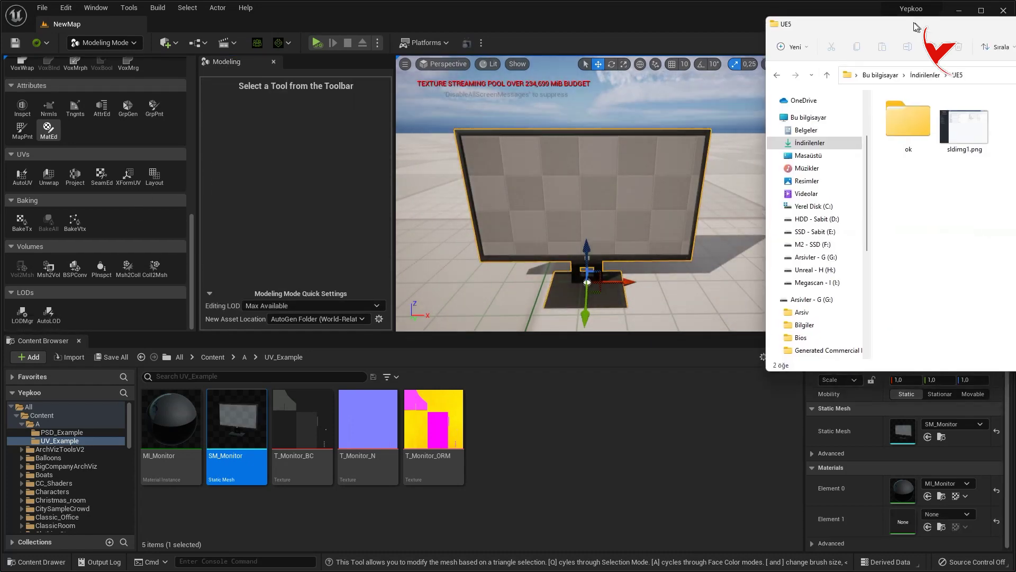
{"action": "left_click_drag", "start_coordinate": [531, 457], "coordinate": [532, 446]}
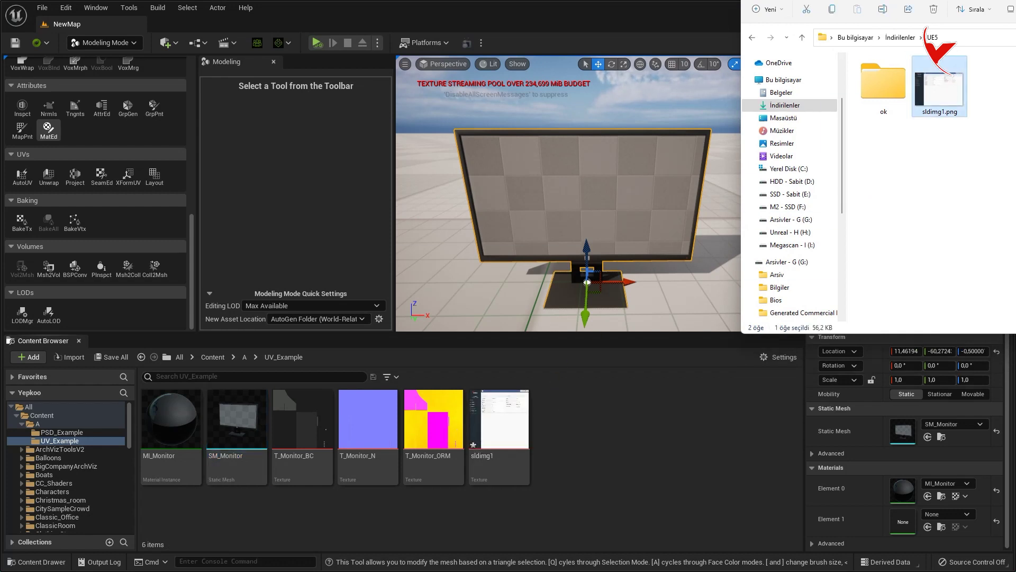
{"action": "key", "text": "alt+Tab"}
{"action": "right_click", "coordinate": [508, 416]}
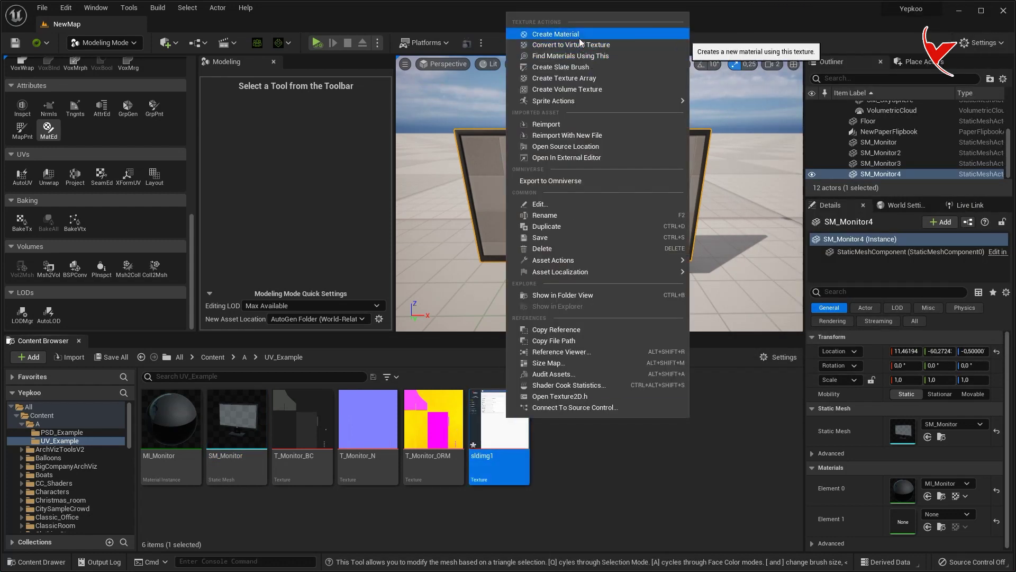
{"action": "left_click", "coordinate": [545, 32]}
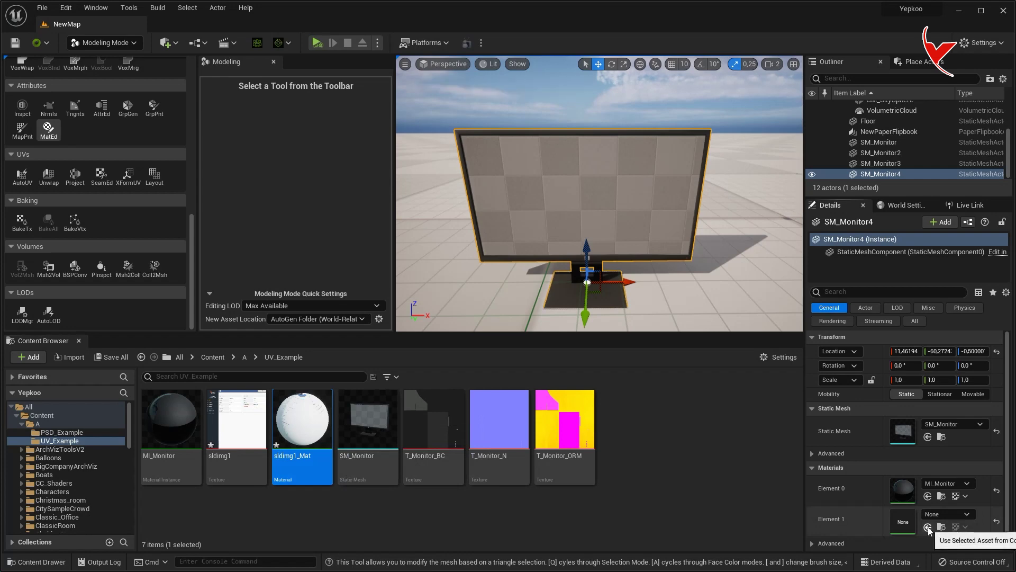
{"action": "left_click", "coordinate": [928, 527]}
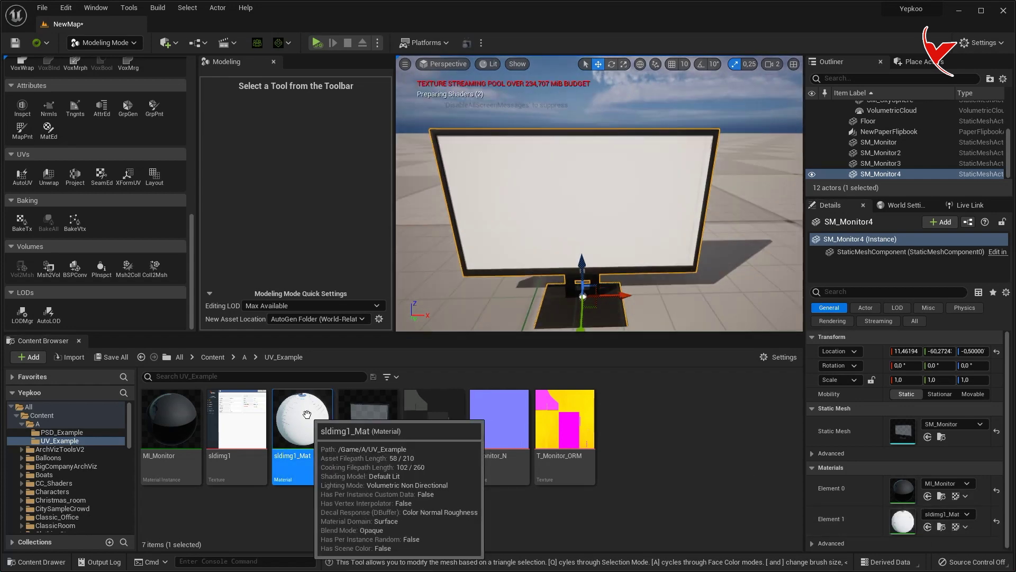
- Set sldimg1_Mat's Texture Sample Const Coordinate to 1 and save the material
{"action": "double_click", "coordinate": [307, 414]}
{"action": "left_click", "coordinate": [635, 196]}
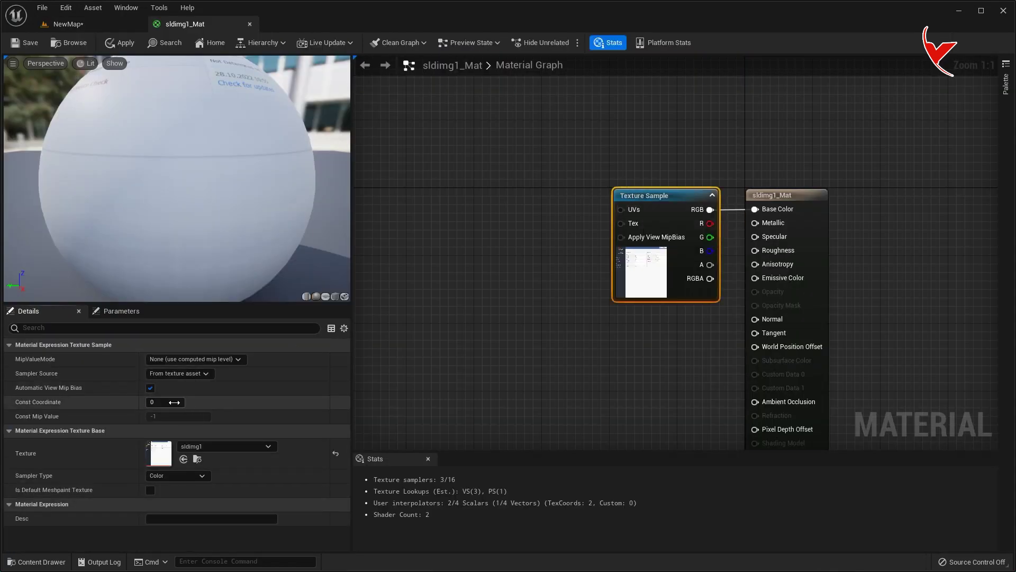
{"action": "type", "text": "1"}
{"action": "key", "text": "Return"}
{"action": "left_click", "coordinate": [26, 42]}
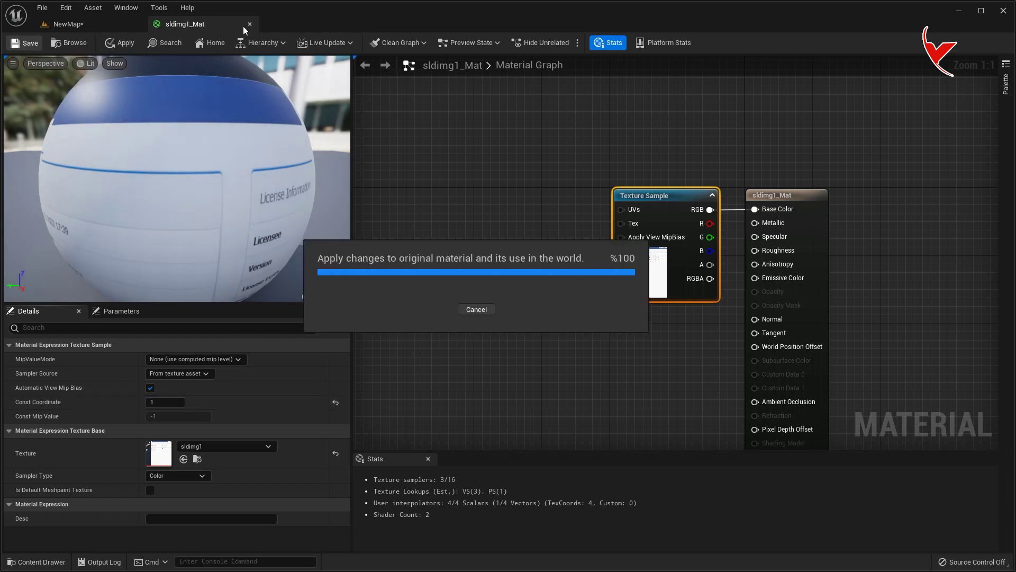
{"action": "left_click", "coordinate": [252, 24]}
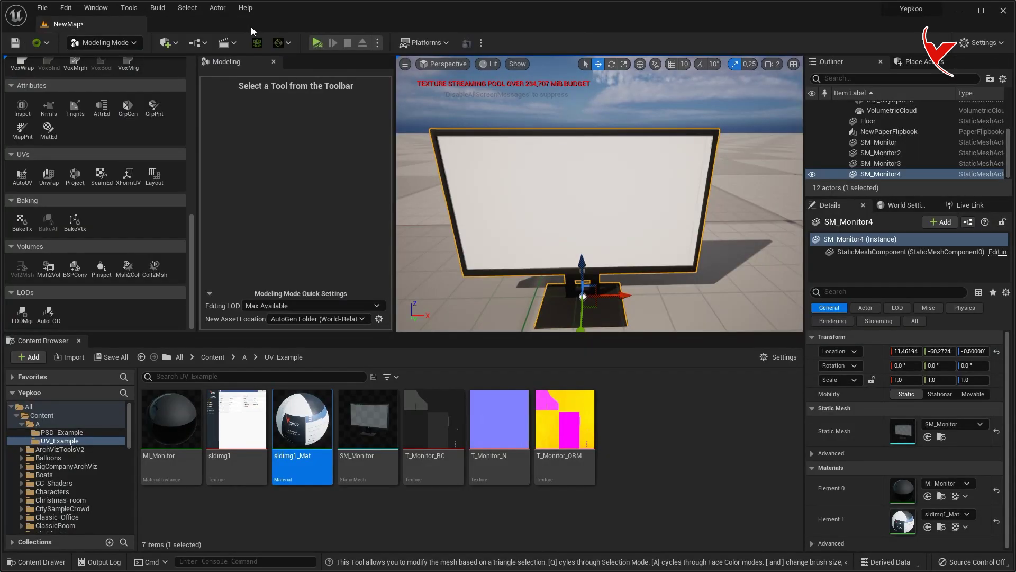
- Planar-project the screen UVs with the plane about 48.9 wide, then return to Select Mode
{"action": "left_click", "coordinate": [77, 178]}
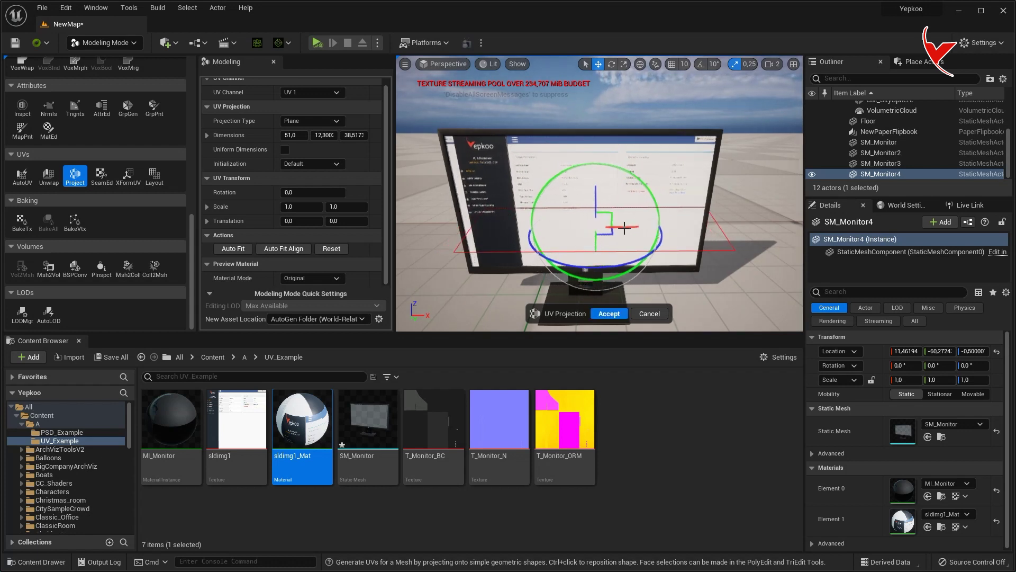
{"action": "left_click_drag", "start_coordinate": [608, 229], "coordinate": [611, 230]}
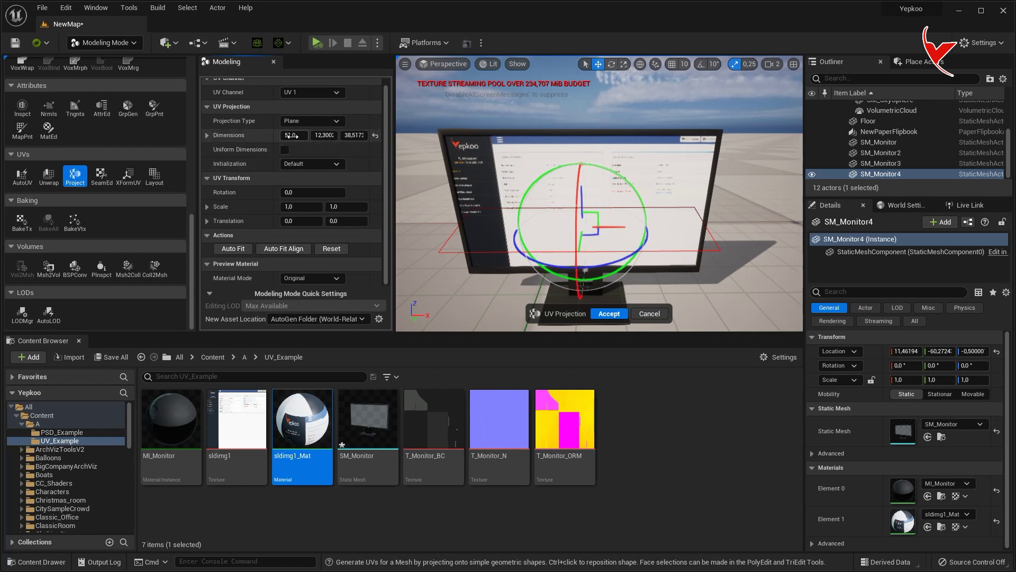
{"action": "left_click_drag", "start_coordinate": [293, 136], "coordinate": [285, 135]}
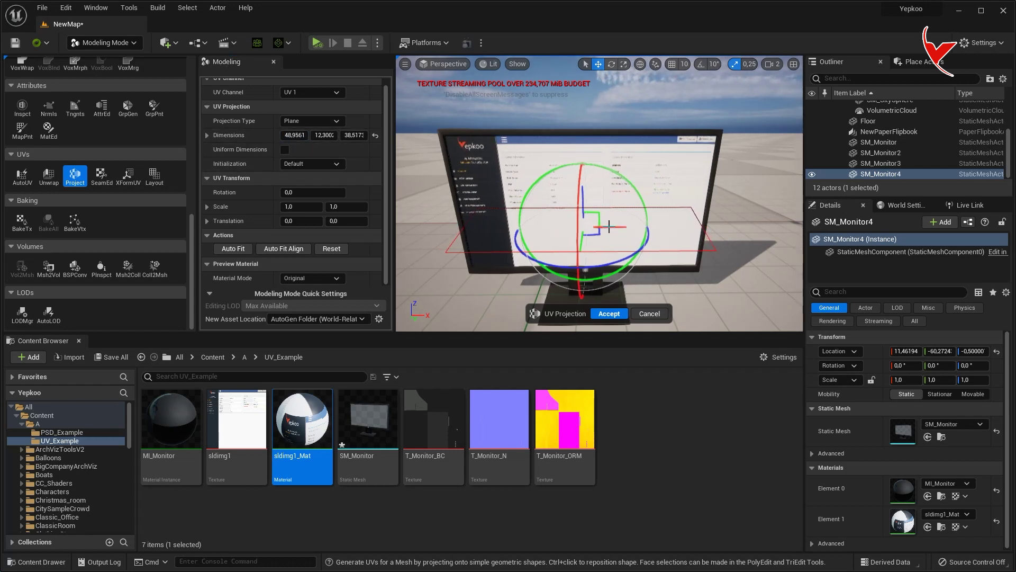
{"action": "left_click_drag", "start_coordinate": [582, 199], "coordinate": [581, 197]}
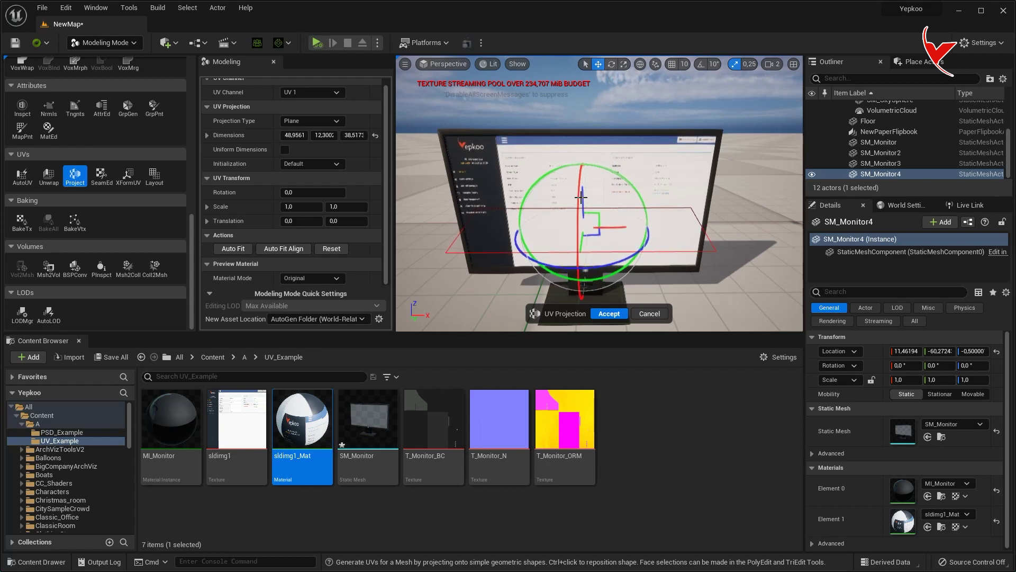
{"action": "left_click", "coordinate": [608, 314]}
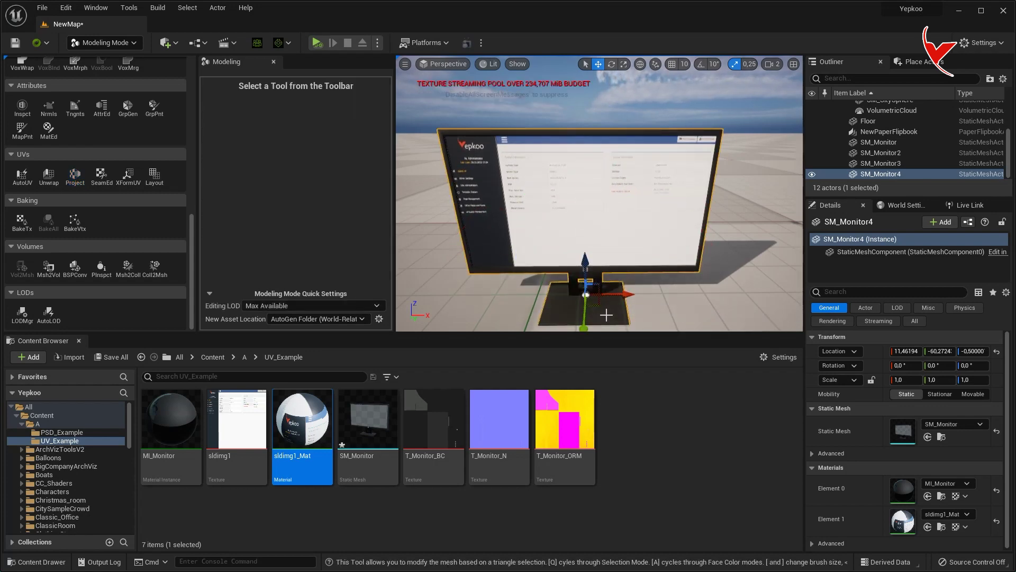
{"action": "left_click", "coordinate": [104, 42]}
{"action": "left_click", "coordinate": [109, 60]}
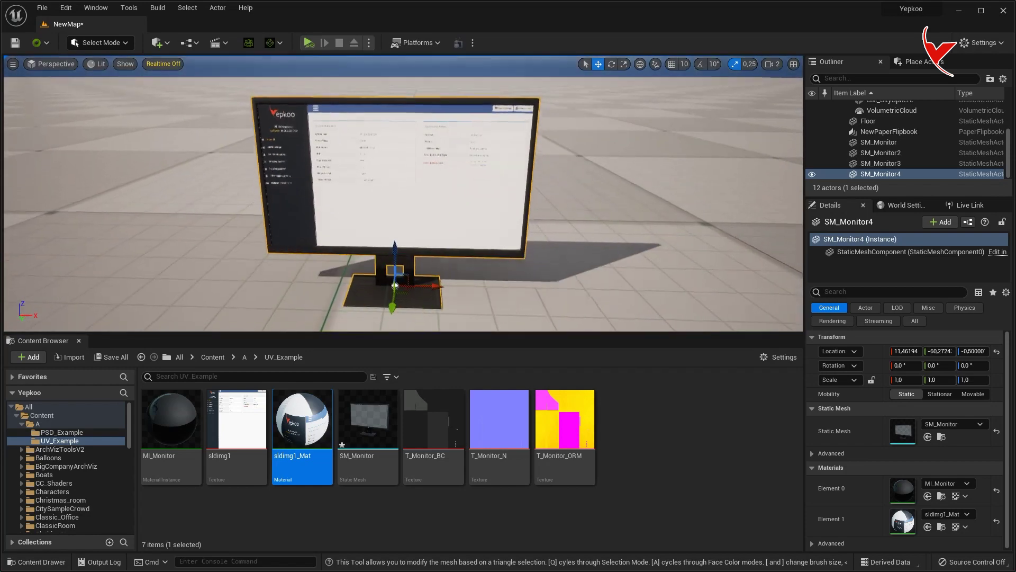
- Place a second SM_Monitor in the level and select the T_Monitor_BC and T_Monitor_ORM textures
{"action": "mouse_move", "coordinate": [403, 196]}
{"action": "right_mouse_down"}
{"action": "mouse_move", "coordinate": [371, 201]}
{"action": "mouse_move", "coordinate": [381, 207]}
{"action": "right_mouse_up"}
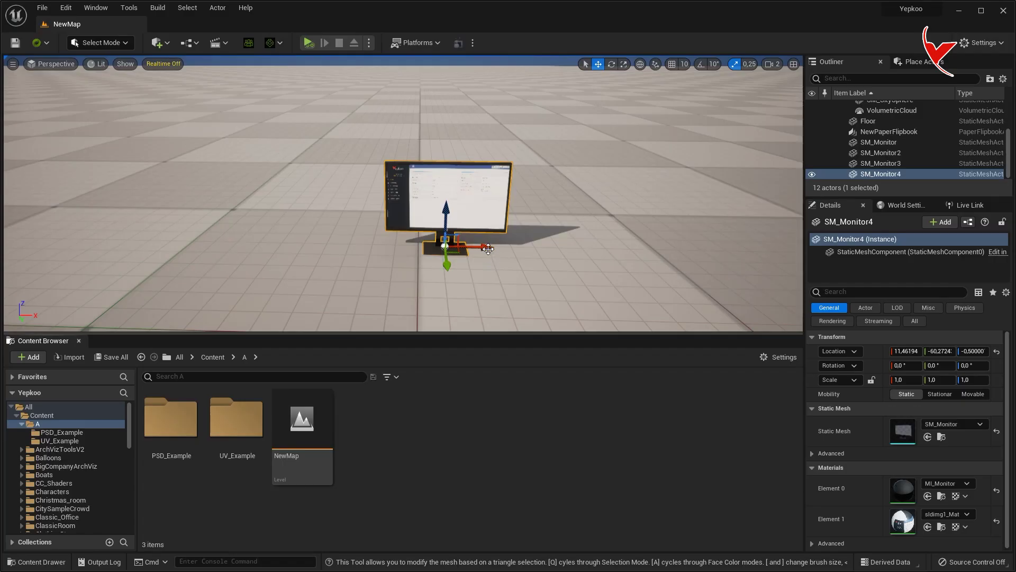
{"action": "left_click_drag", "start_coordinate": [244, 478], "coordinate": [476, 247]}
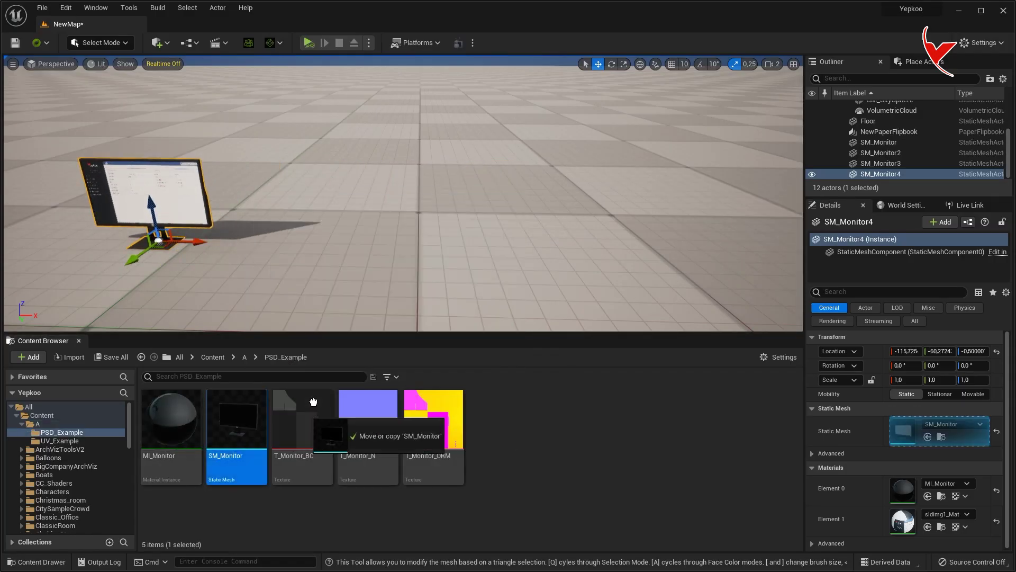
{"action": "left_click", "coordinate": [301, 421]}
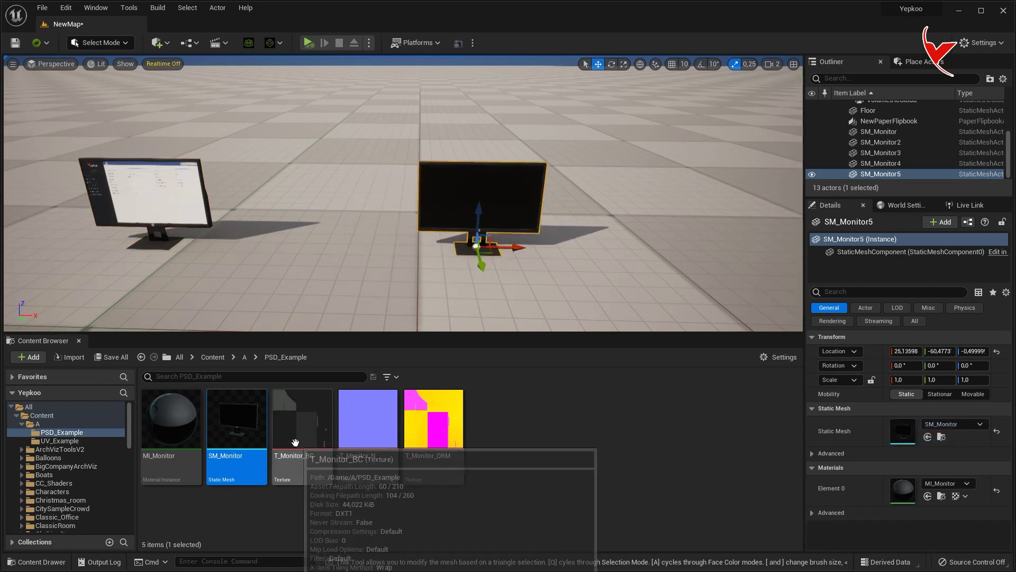
{"action": "left_click", "coordinate": [437, 437], "text": "ctrl"}
- Export T_Monitor_BC and T_Monitor_ORM to files with a different export file type
{"action": "right_click", "coordinate": [438, 438]}
{"action": "mouse_move", "coordinate": [520, 269]}
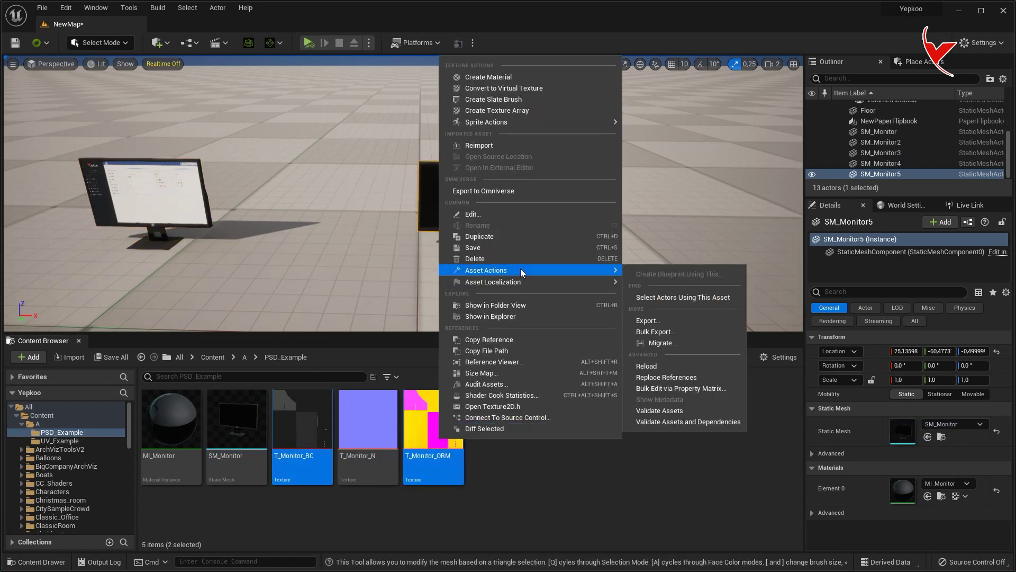
{"action": "left_click", "coordinate": [666, 316]}
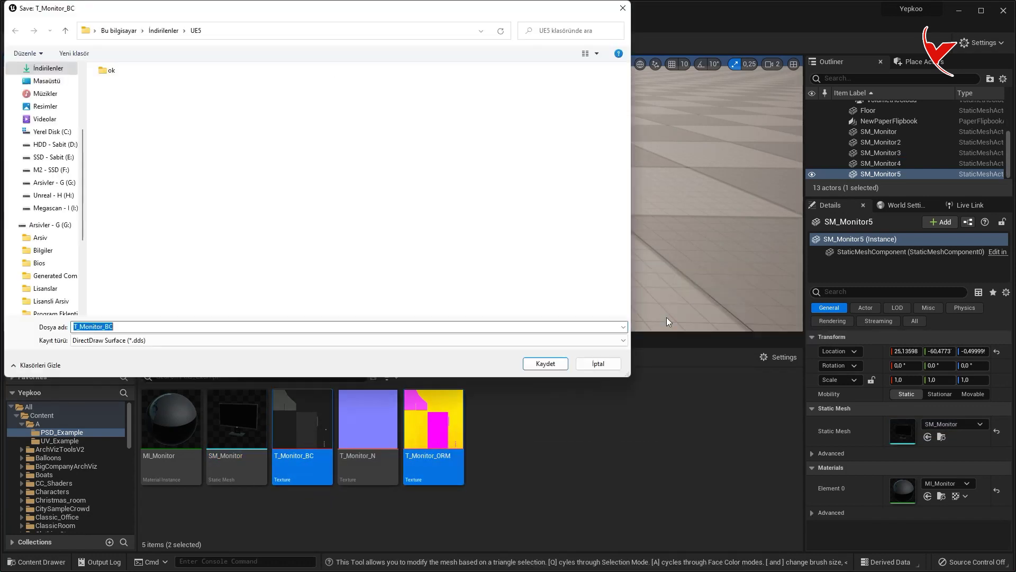
{"action": "left_click", "coordinate": [313, 340]}
{"action": "left_click", "coordinate": [307, 353]}
{"action": "left_click", "coordinate": [530, 364]}
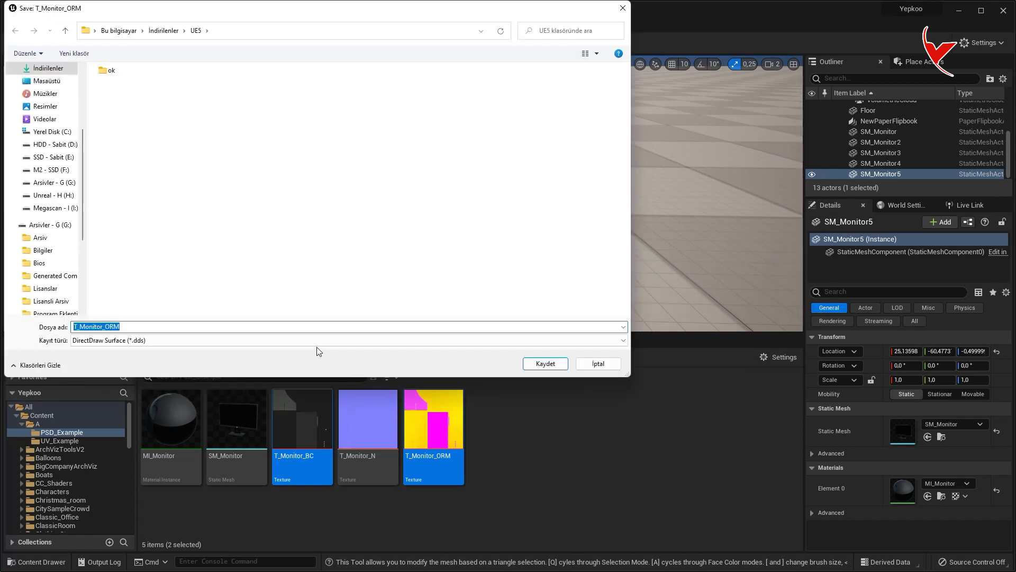
{"action": "left_click", "coordinate": [317, 341]}
{"action": "left_click", "coordinate": [288, 356]}
{"action": "left_click", "coordinate": [543, 364]}
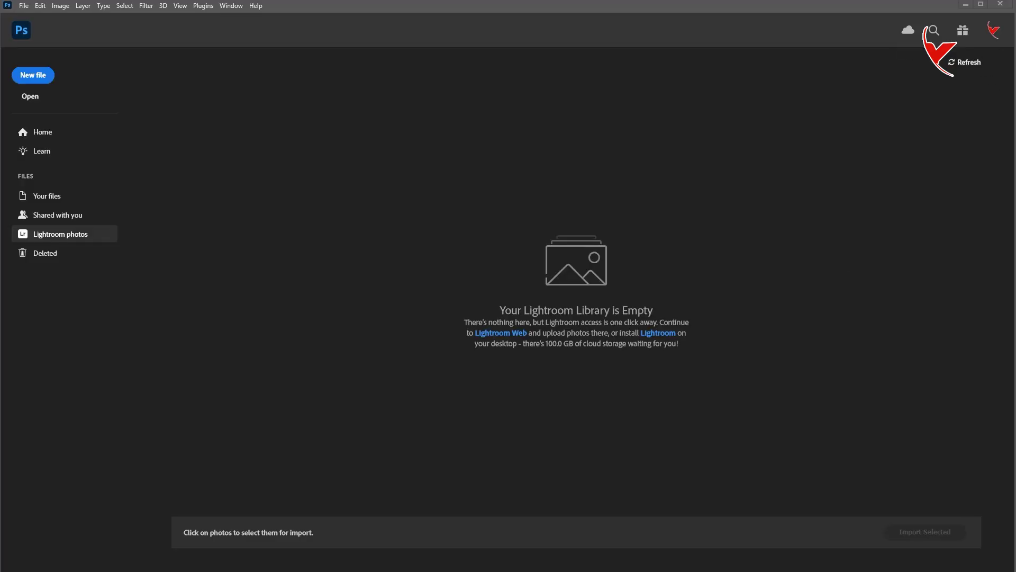
- Open T_Monitor_BC.TGA, place sldimg1 on it rotated -90°, and rasterize the layer
{"action": "left_click_drag", "start_coordinate": [749, 139], "coordinate": [694, 170]}
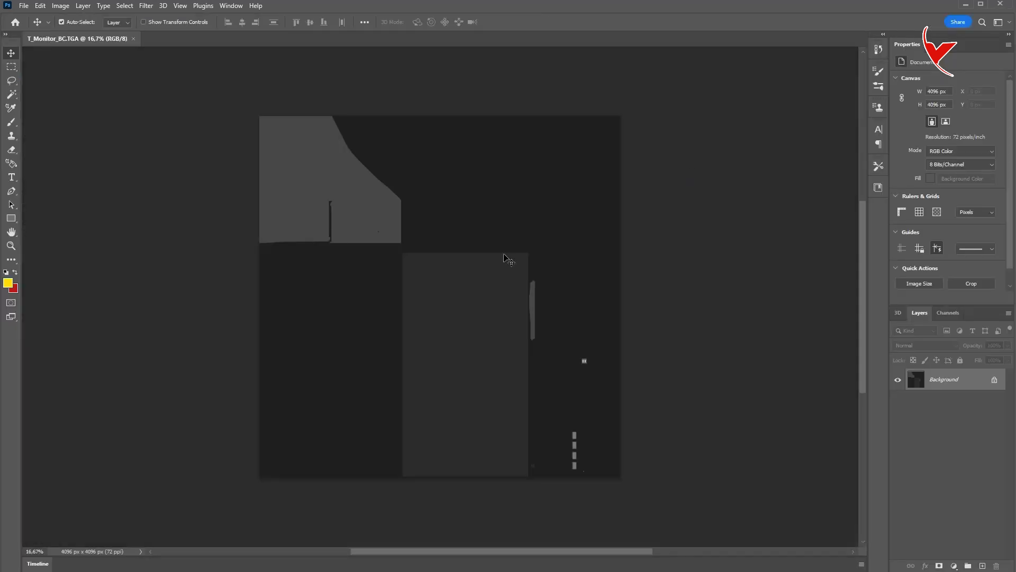
{"action": "mouse_move", "coordinate": [999, 159]}
{"action": "left_mouse_down"}
{"action": "mouse_move", "coordinate": [480, 286]}
{"action": "mouse_move", "coordinate": [494, 294]}
{"action": "left_mouse_up"}
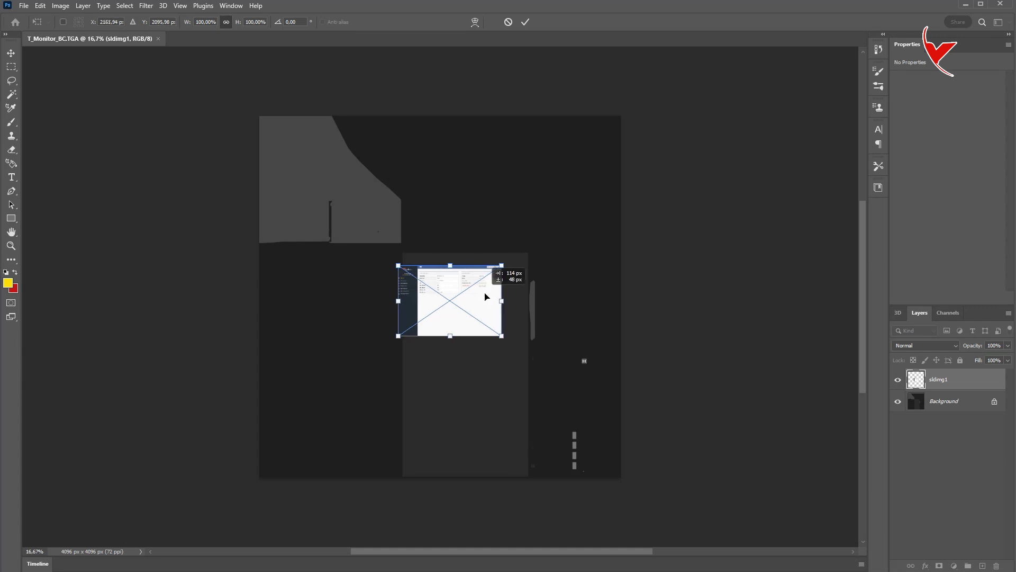
{"action": "left_click_drag", "start_coordinate": [403, 258], "coordinate": [394, 372]}
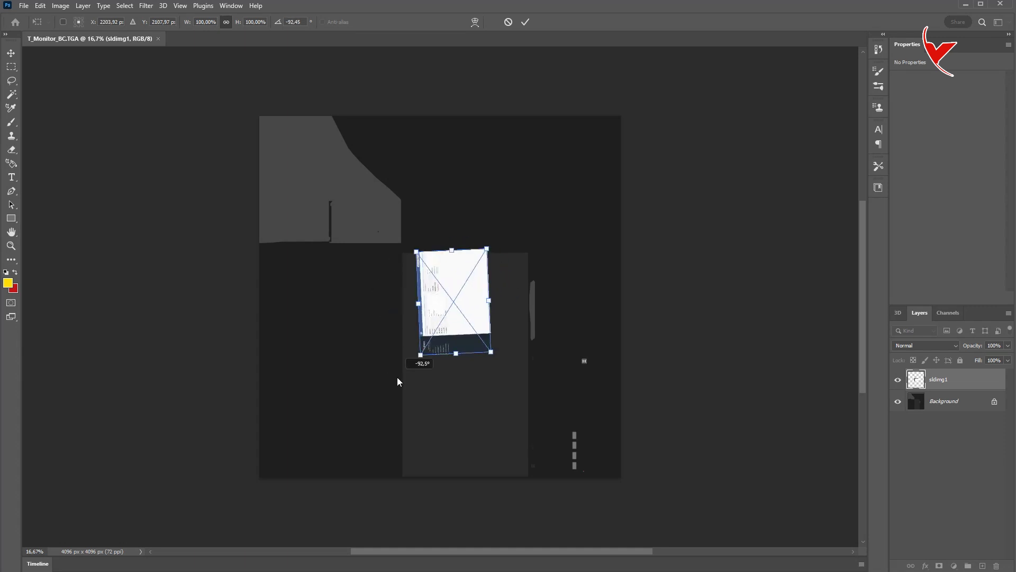
{"action": "double_click", "coordinate": [431, 310]}
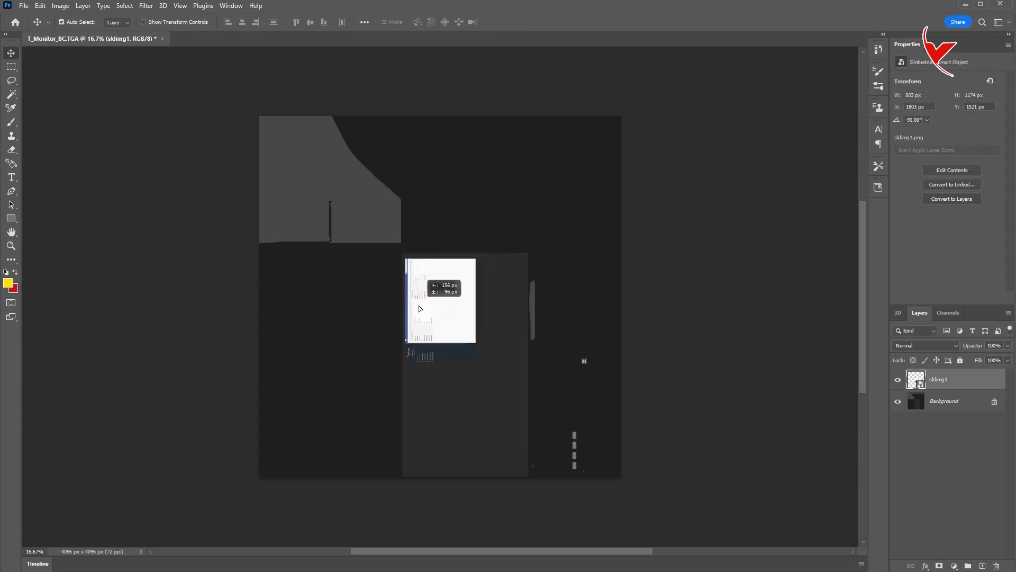
{"action": "right_click", "coordinate": [930, 379]}
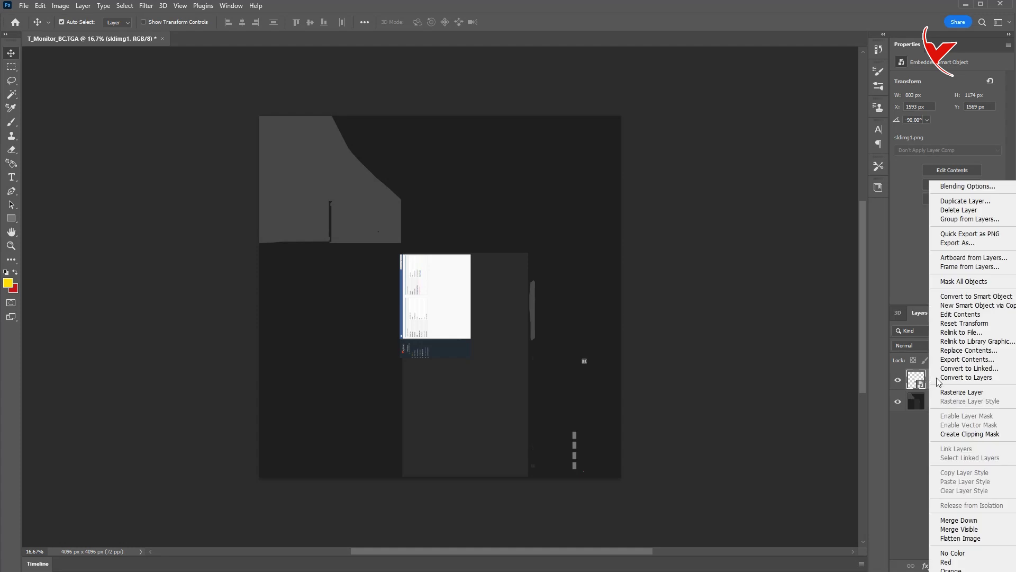
{"action": "left_click", "coordinate": [942, 392]}
- Scale the sldimg1 image up to about 215% and shift it slightly right and up
{"action": "key", "text": "ctrl+t"}
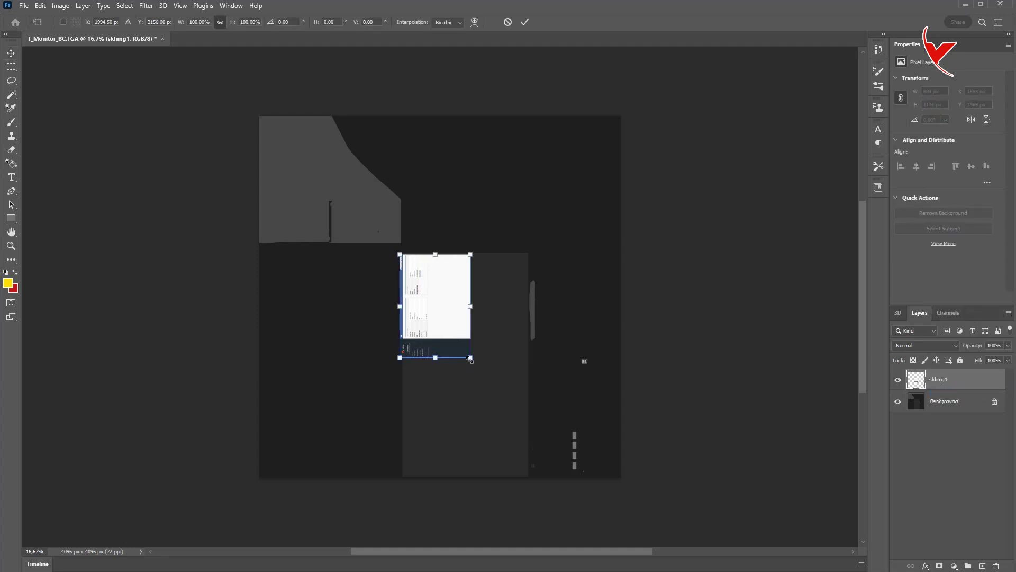
{"action": "left_click_drag", "start_coordinate": [470, 357], "coordinate": [552, 477]}
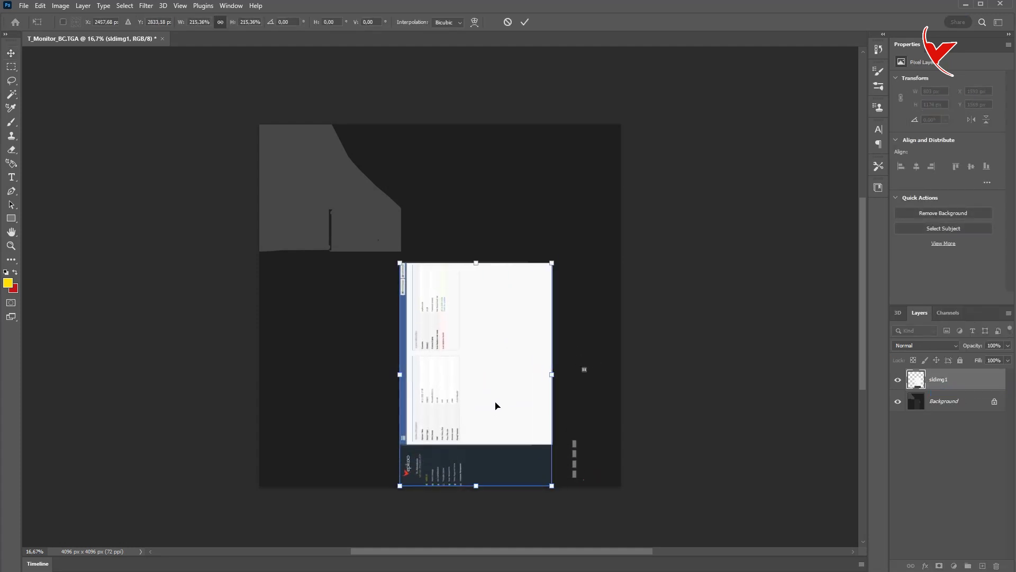
{"action": "scroll", "coordinate": [487, 418], "scroll_direction": "up", "scroll_amount": 3, "text": "alt"}
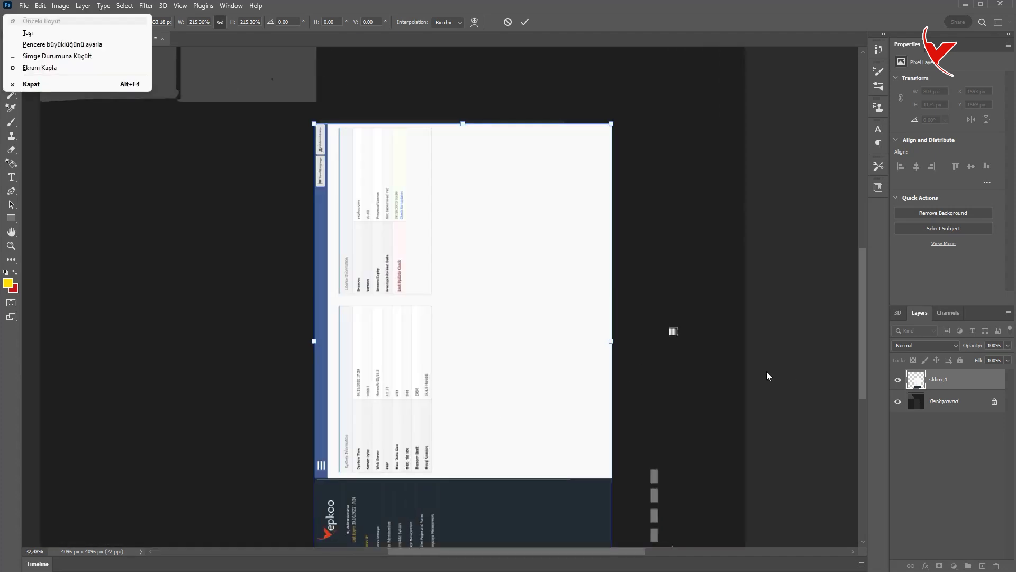
{"action": "key", "text": "Return"}
{"action": "scroll", "coordinate": [716, 318], "scroll_direction": "down", "scroll_amount": 3}
{"action": "left_click_drag", "start_coordinate": [485, 303], "coordinate": [489, 296]}
- Lower the layer opacity to 63%, align the image to the screen area, and select its overhanging strip
{"action": "mouse_move", "coordinate": [1004, 347]}
{"action": "left_mouse_down"}
{"action": "mouse_move", "coordinate": [1000, 357]}
{"action": "mouse_move", "coordinate": [971, 359]}
{"action": "mouse_move", "coordinate": [989, 358]}
{"action": "left_mouse_up"}
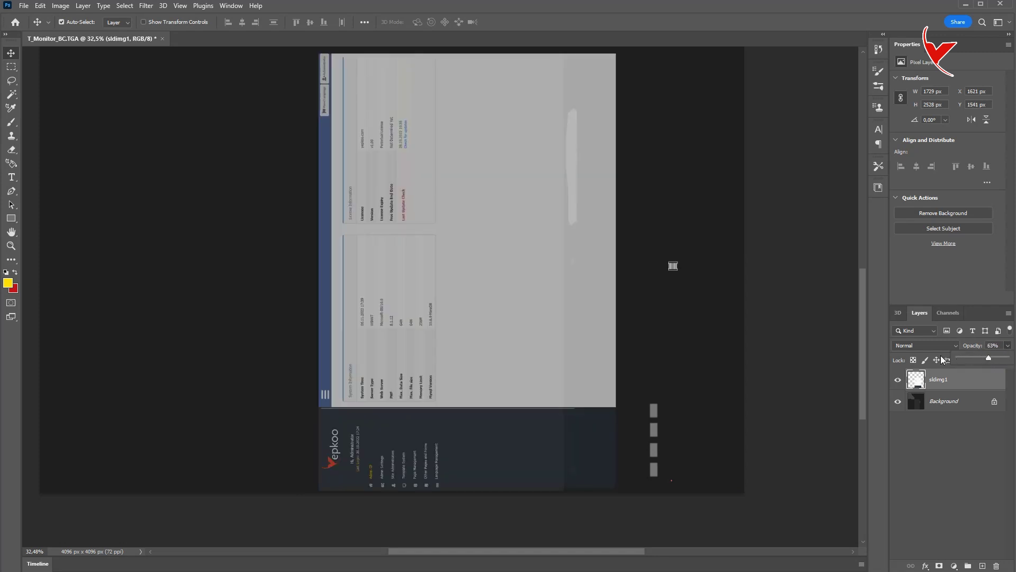
{"action": "left_click_drag", "start_coordinate": [421, 243], "coordinate": [424, 237]}
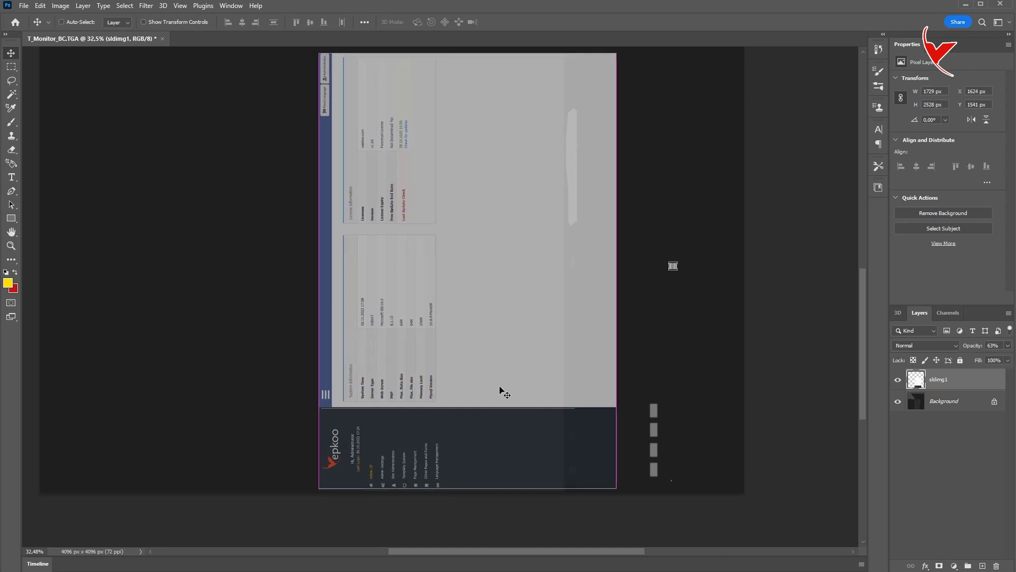
{"action": "key", "text": "ctrl+t"}
{"action": "left_click_drag", "start_coordinate": [616, 488], "coordinate": [619, 491]}
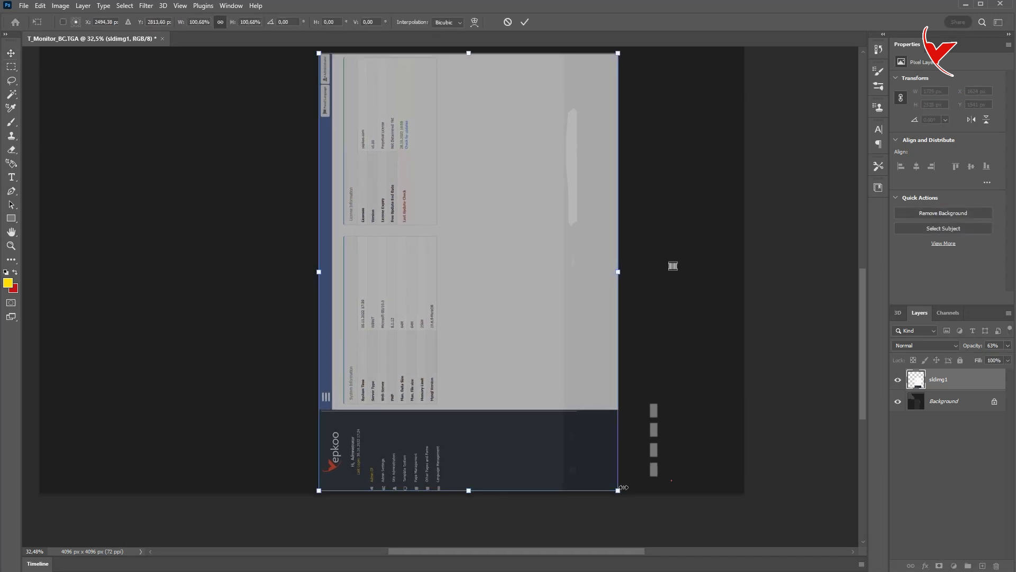
{"action": "key", "text": "Return"}
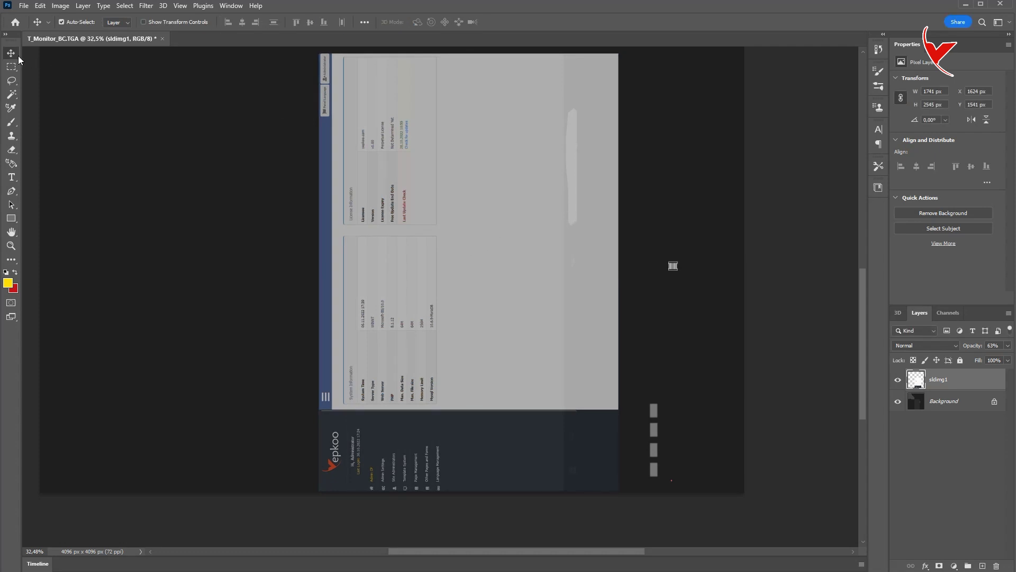
{"action": "left_click", "coordinate": [11, 67]}
{"action": "left_click_drag", "start_coordinate": [564, 51], "coordinate": [683, 493]}
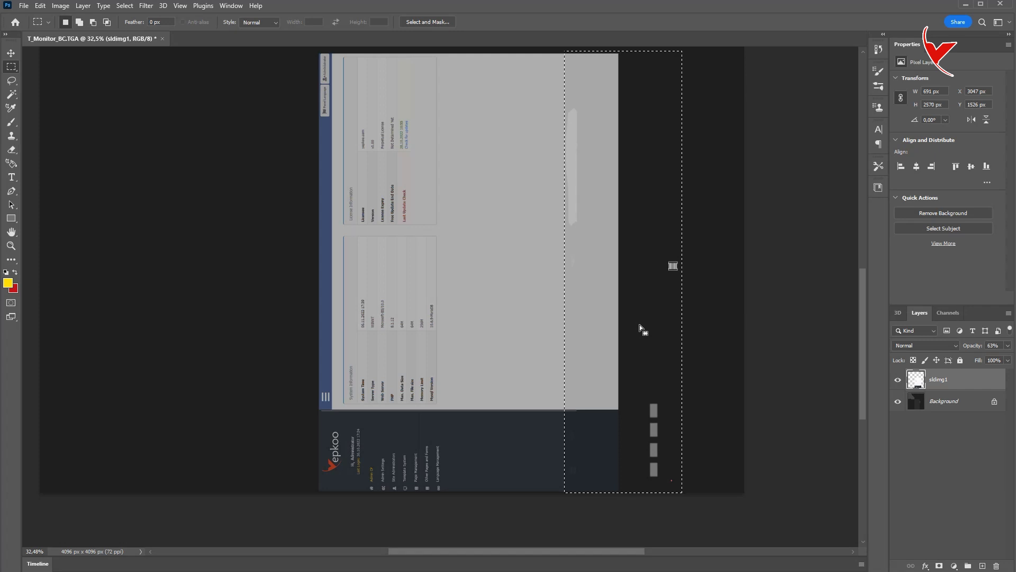
- Delete the overhanging screenshot strip, deselect, and set the layer opacity back to 100%
{"action": "key", "text": "Delete"}
{"action": "key", "text": "ctrl+d"}
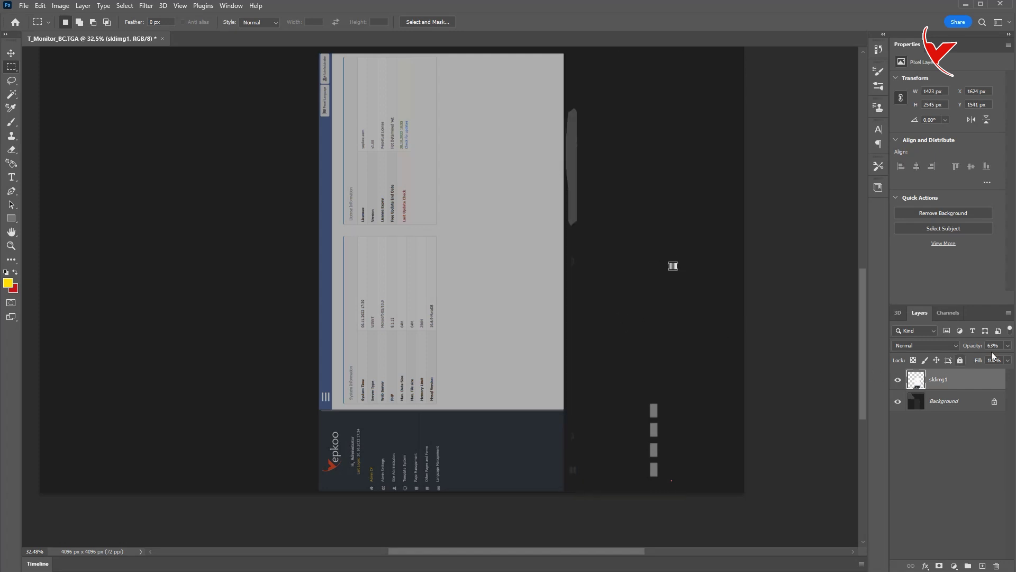
{"action": "left_click_drag", "start_coordinate": [972, 345], "coordinate": [1006, 345]}
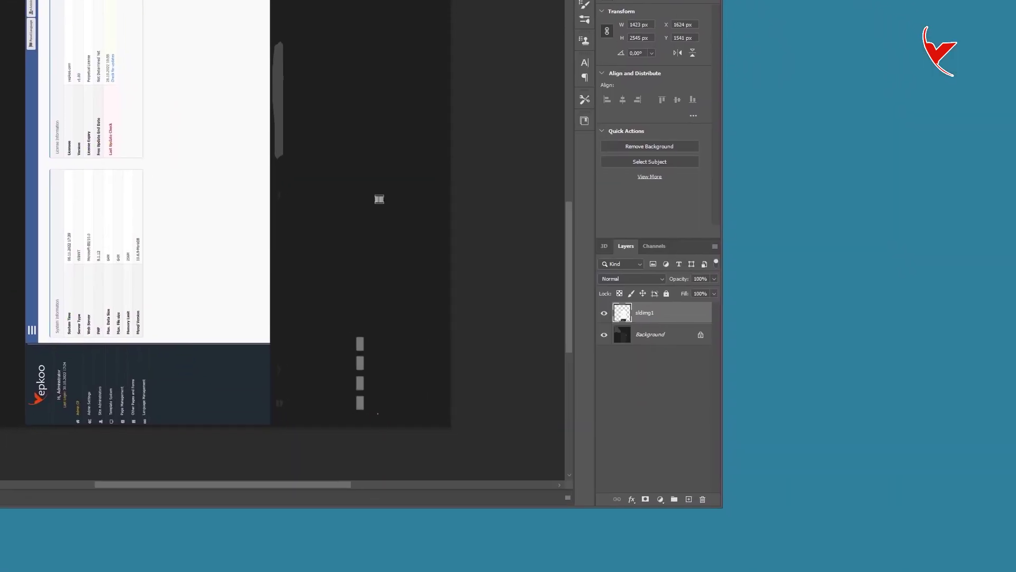
- Merge visible layers into the Background and save T_Monitor_BC.TGA
{"action": "left_click", "coordinate": [707, 247]}
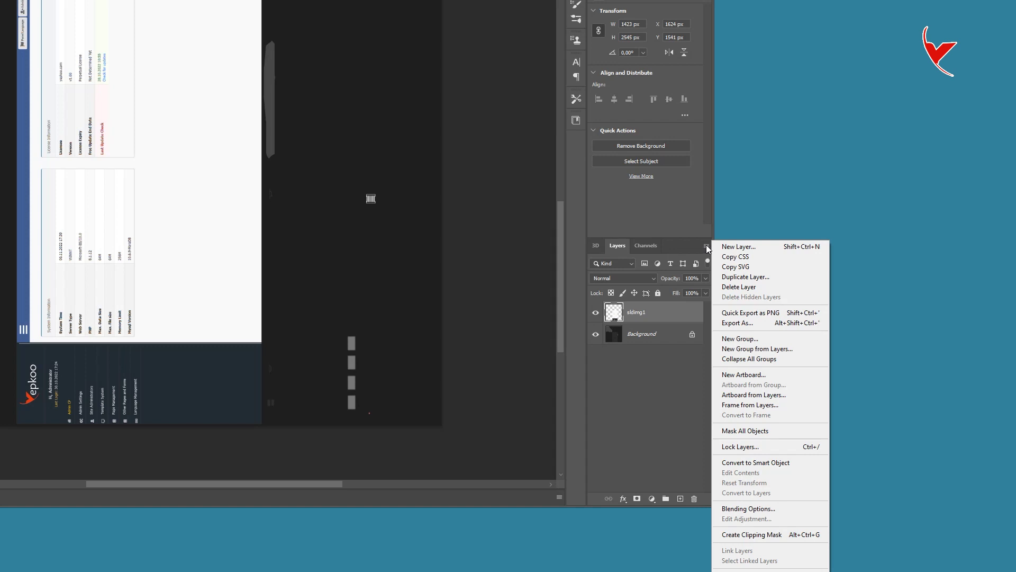
{"action": "left_click", "coordinate": [681, 246]}
{"action": "left_click_drag", "start_coordinate": [681, 237], "coordinate": [670, 105]}
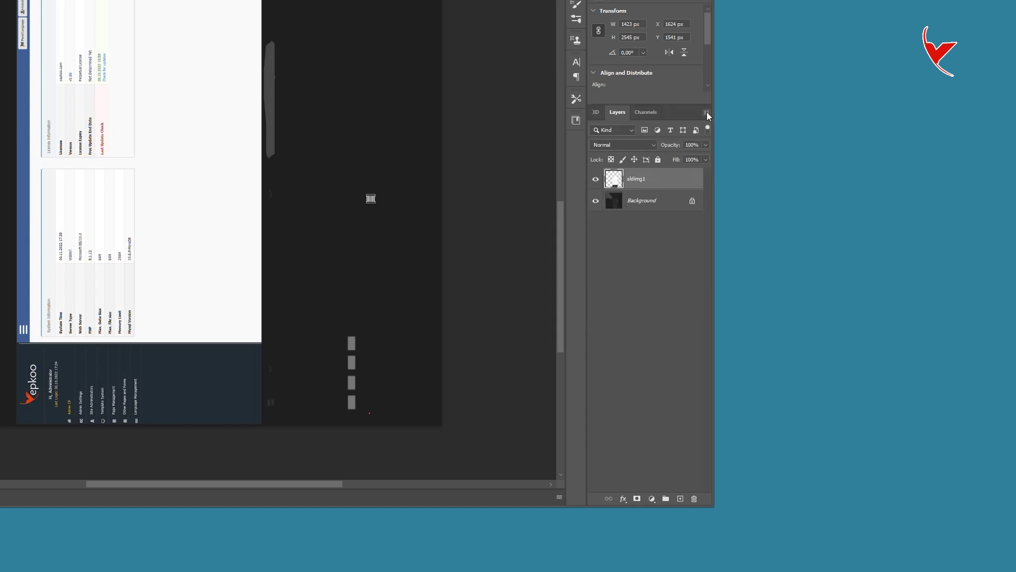
{"action": "left_click", "coordinate": [707, 113]}
{"action": "left_click", "coordinate": [757, 457]}
{"action": "left_click_drag", "start_coordinate": [662, 102], "coordinate": [661, 238]}
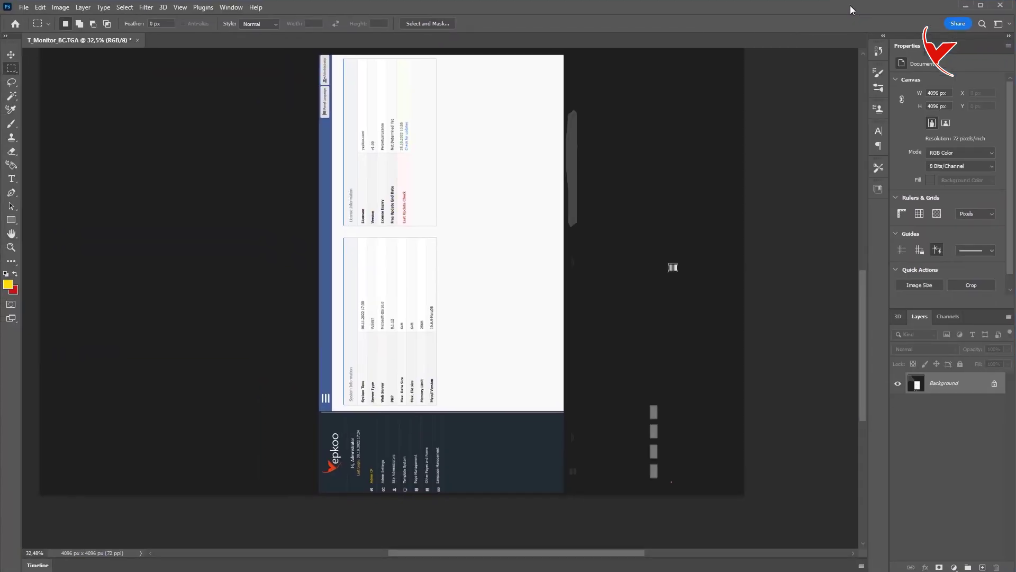
{"action": "left_click", "coordinate": [23, 7]}
{"action": "left_click", "coordinate": [42, 118]}
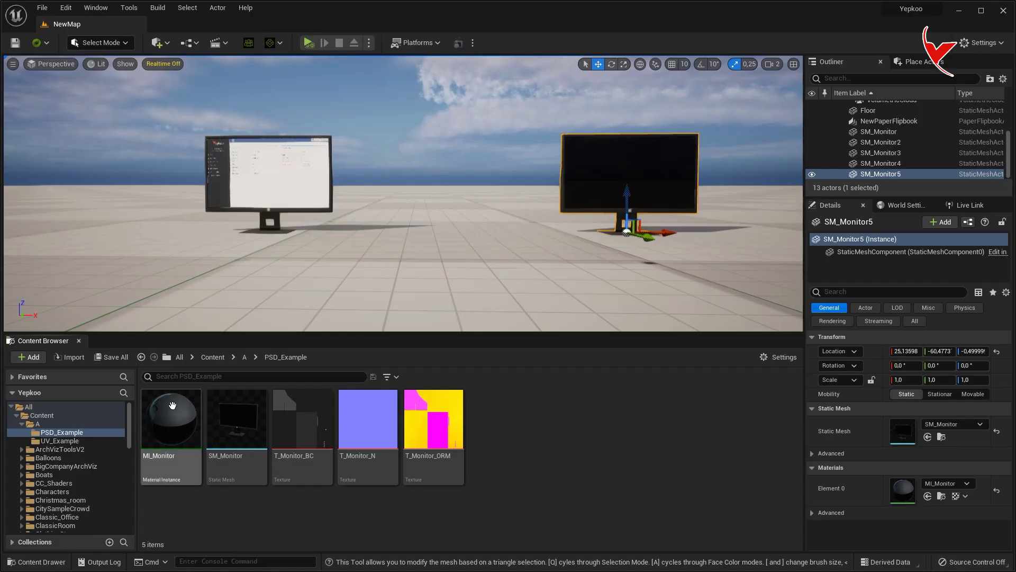
- Open the SM_Monitor mesh in its editor, then return to the NewMap level
{"action": "left_click", "coordinate": [237, 421]}
{"action": "double_click", "coordinate": [236, 421]}
{"action": "left_click", "coordinate": [86, 27]}
{"action": "double_click", "coordinate": [237, 421]}
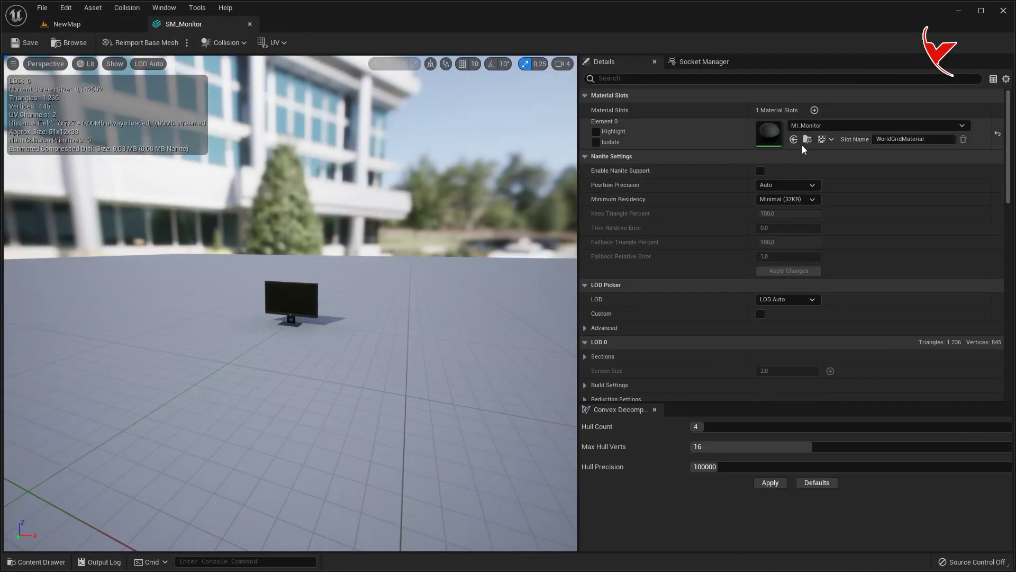
{"action": "left_click", "coordinate": [808, 139]}
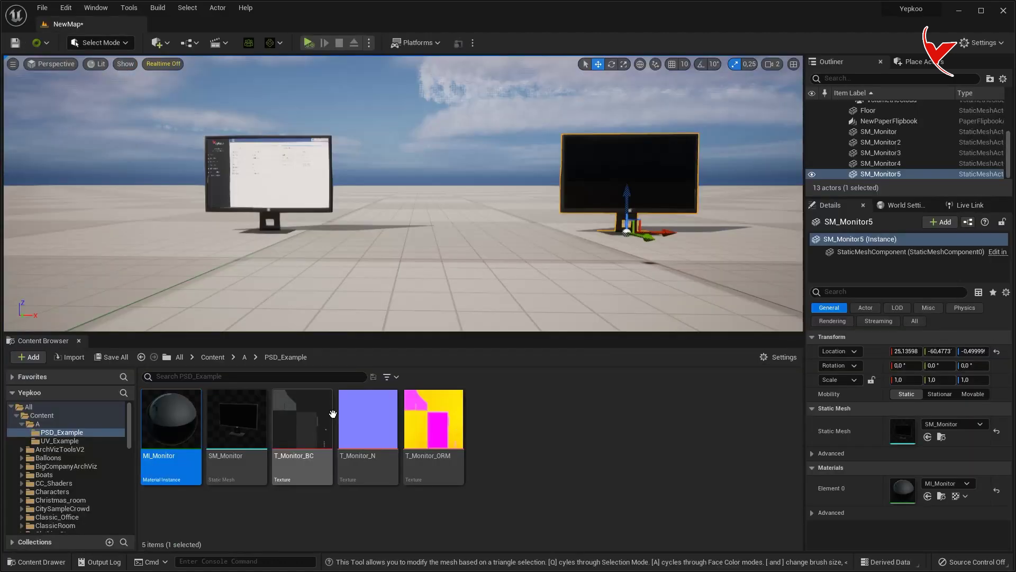
- Reimport the edited T_Monitor_BC.TGA and zoom in on SM_Monitor5's admin-panel screen
{"action": "key", "text": "alt+Tab"}
{"action": "left_click", "coordinate": [939, 188]}
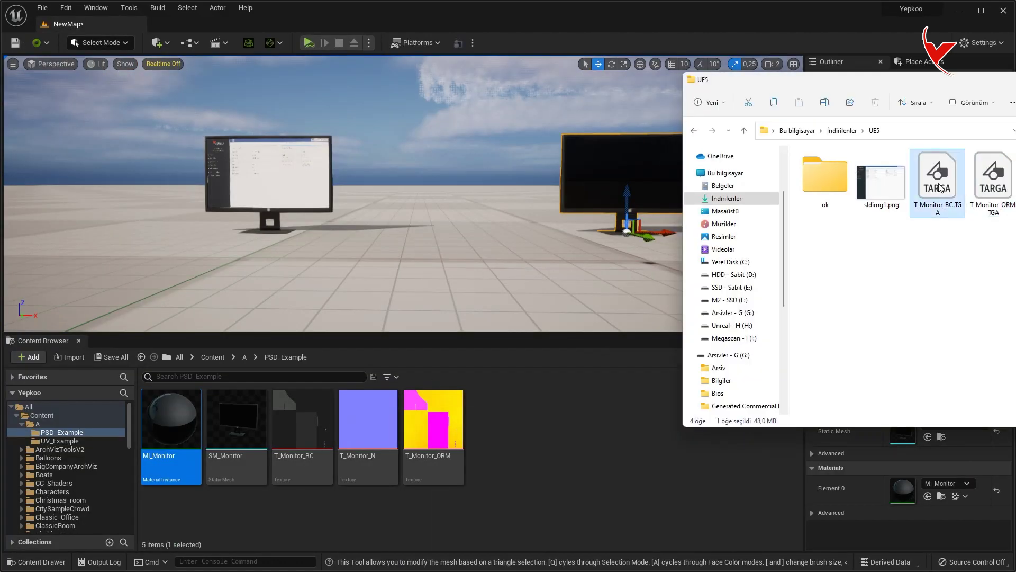
{"action": "left_click", "coordinate": [509, 393]}
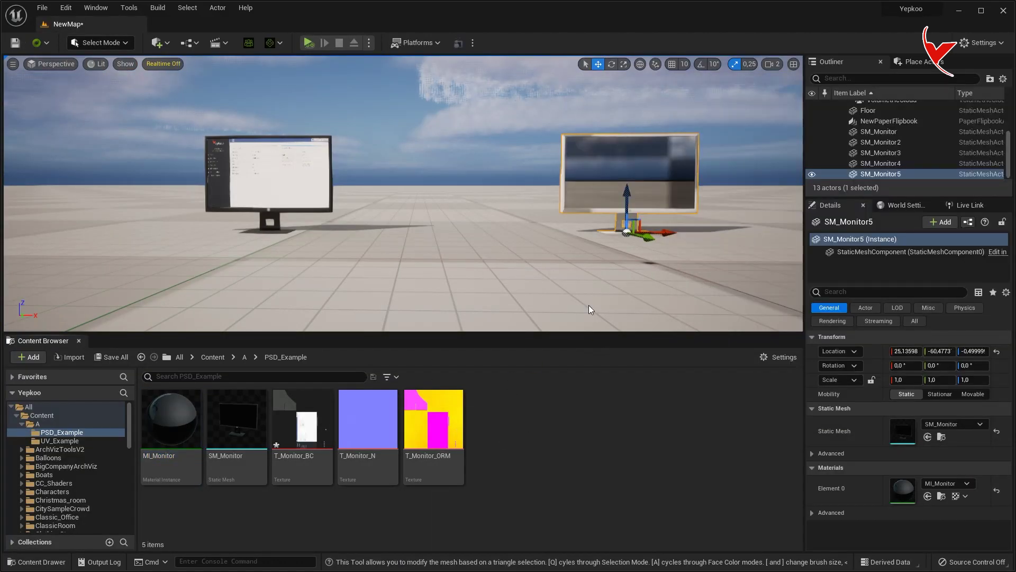
{"action": "key", "text": "f"}
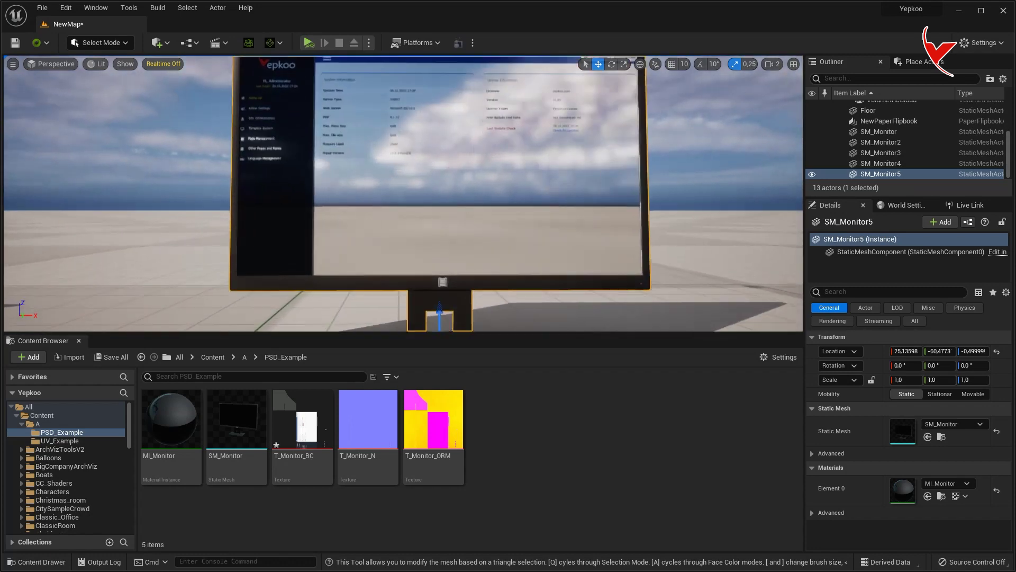
{"action": "key", "text": "f"}
{"action": "scroll", "coordinate": [474, 208], "scroll_direction": "up", "scroll_amount": 3}
{"action": "scroll", "coordinate": [474, 208], "scroll_direction": "up", "scroll_amount": 2}
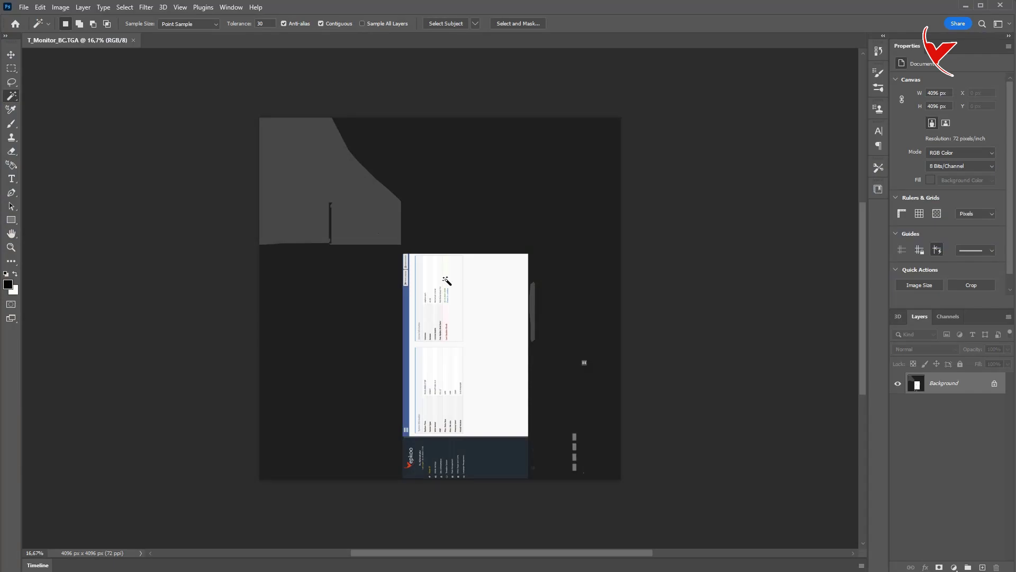
- Close the base-colour document, open T_Monitor_ORM.TGA, pick the Magic Wand, and sample yellow as foreground
{"action": "left_click", "coordinate": [134, 41]}
{"action": "left_click_drag", "start_coordinate": [998, 179], "coordinate": [410, 175]}
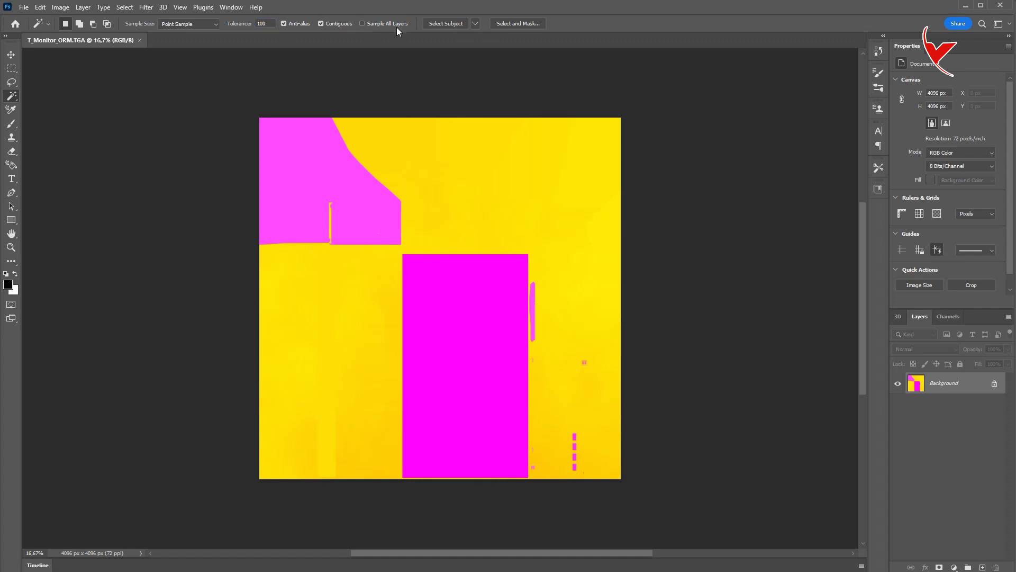
{"action": "right_click", "coordinate": [12, 99]}
{"action": "left_click", "coordinate": [46, 118]}
{"action": "left_click", "coordinate": [11, 287]}
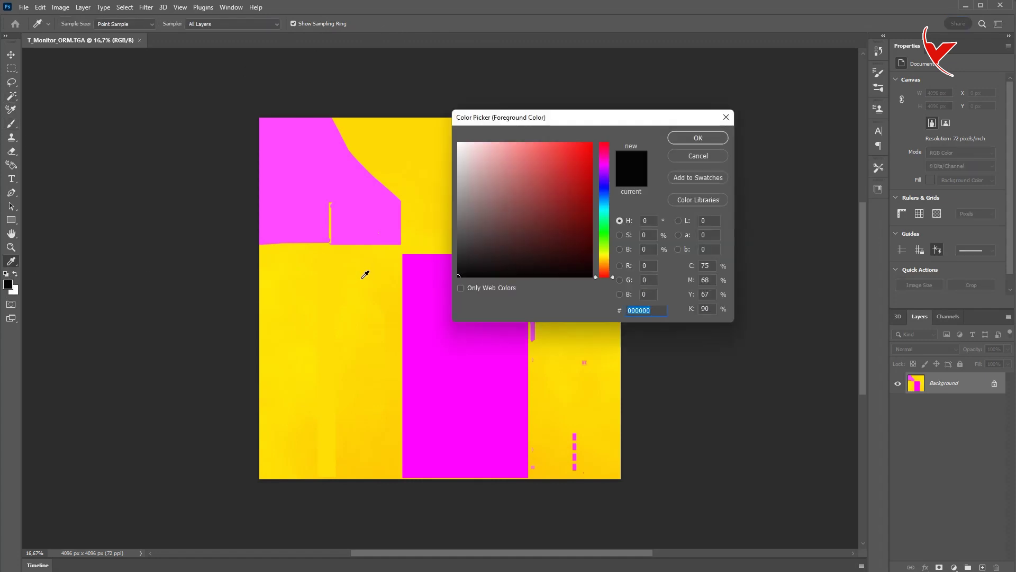
{"action": "left_click", "coordinate": [364, 276]}
{"action": "left_click", "coordinate": [690, 139]}
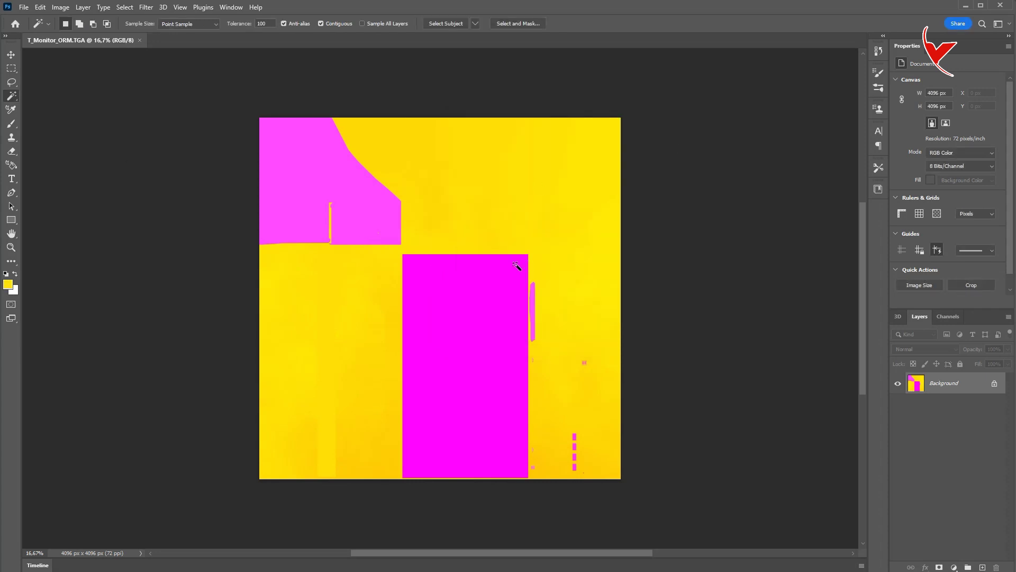
- Fill the magenta screen rectangle with the foreground yellow, deselect, and save T_Monitor_ORM.TGA
{"action": "left_click", "coordinate": [481, 266]}
{"action": "left_click", "coordinate": [40, 8]}
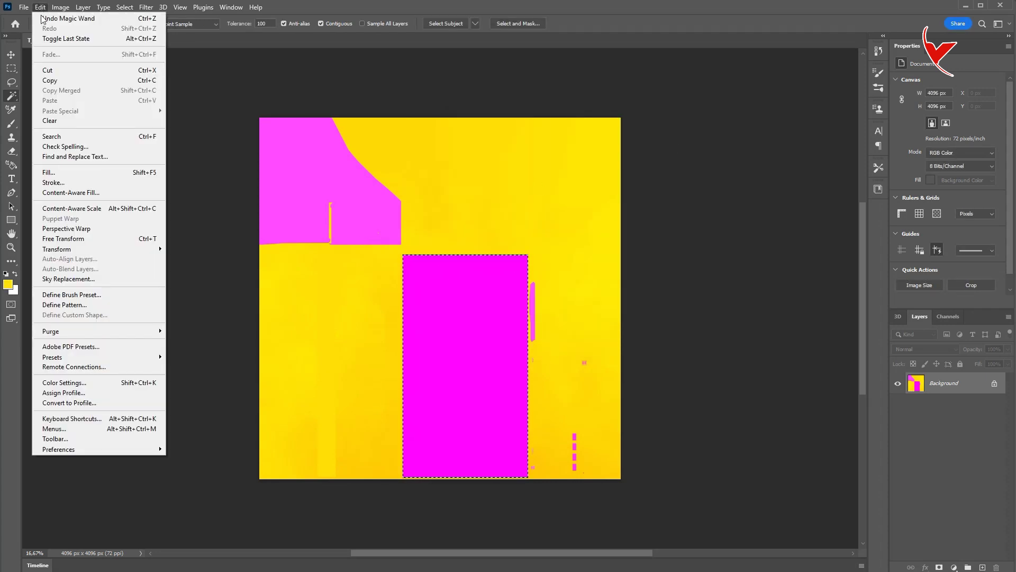
{"action": "left_click", "coordinate": [48, 172]}
{"action": "left_click", "coordinate": [542, 124]}
{"action": "key", "text": "ctrl+d"}
{"action": "left_click", "coordinate": [25, 7]}
{"action": "left_click", "coordinate": [62, 124]}
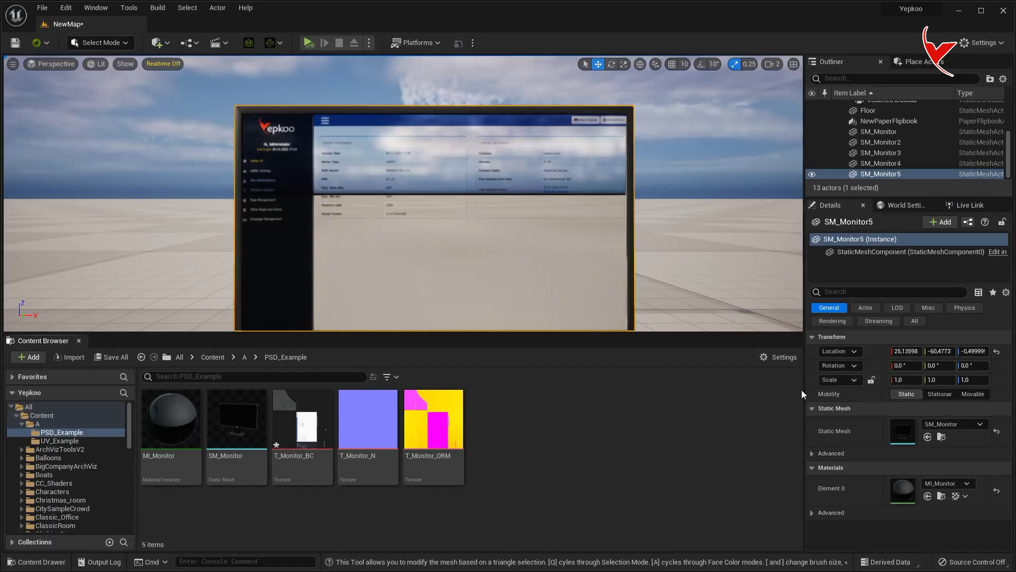
- Import the edited T_Monitor_ORM.TGA and save the level and modified textures
{"action": "left_click_drag", "start_coordinate": [993, 180], "coordinate": [551, 427]}
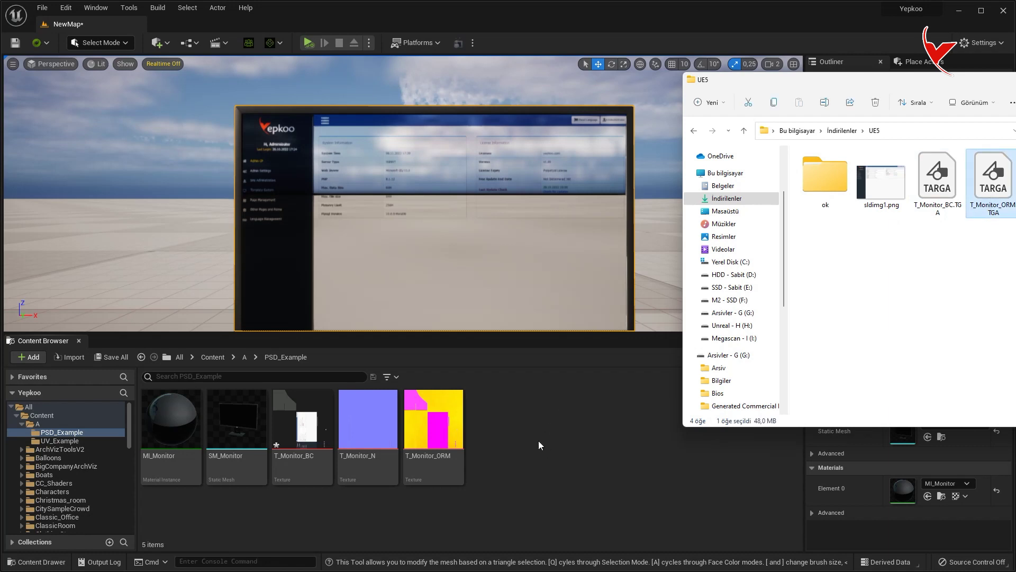
{"action": "left_click", "coordinate": [113, 358]}
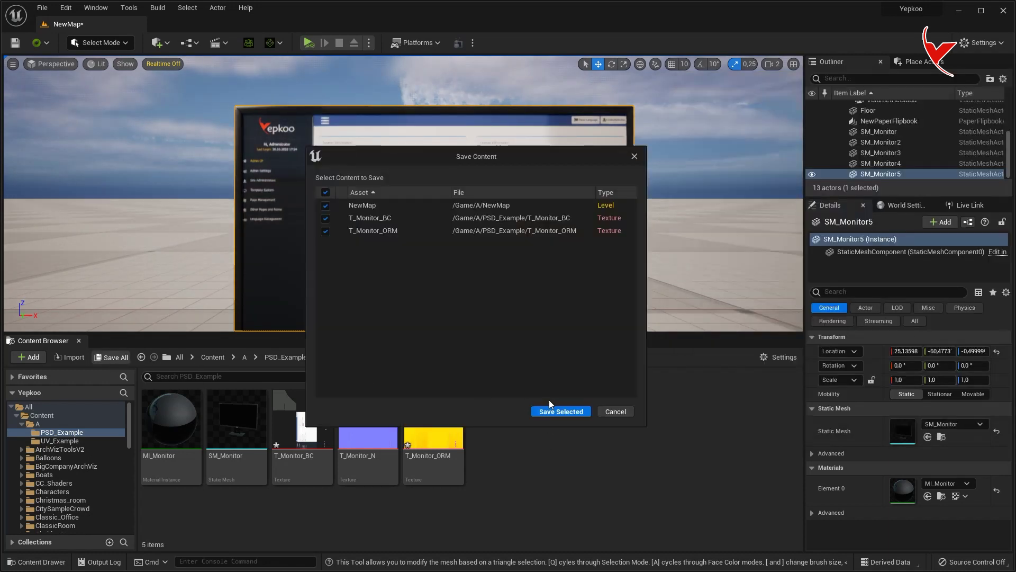
{"action": "left_click", "coordinate": [563, 412]}
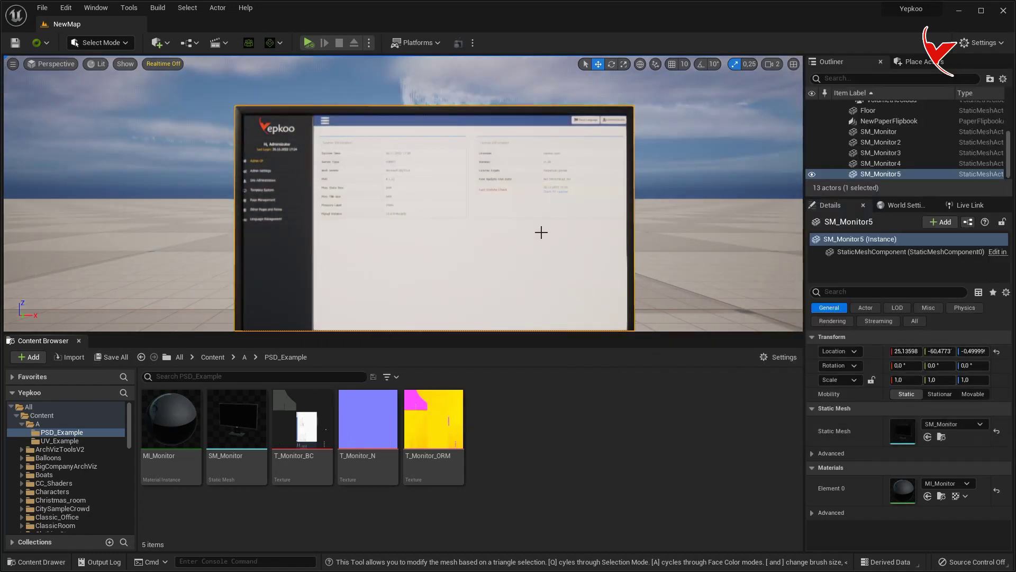
- Slide SM_Monitor5 beside the other monitor and frame both monitors in view
{"action": "scroll", "coordinate": [541, 232], "scroll_direction": "down", "scroll_amount": 5}
{"action": "mouse_move", "coordinate": [587, 247]}
{"action": "left_mouse_down"}
{"action": "mouse_move", "coordinate": [601, 249]}
{"action": "mouse_move", "coordinate": [379, 249]}
{"action": "left_mouse_up"}
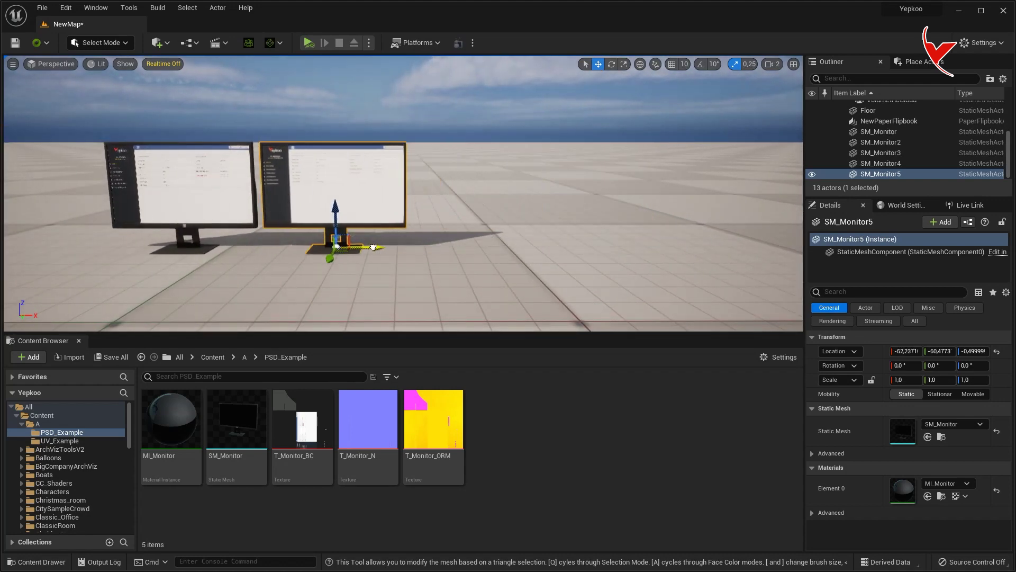
{"action": "scroll", "coordinate": [378, 248], "scroll_direction": "up", "scroll_amount": 10}
{"action": "key", "text": "Right"}
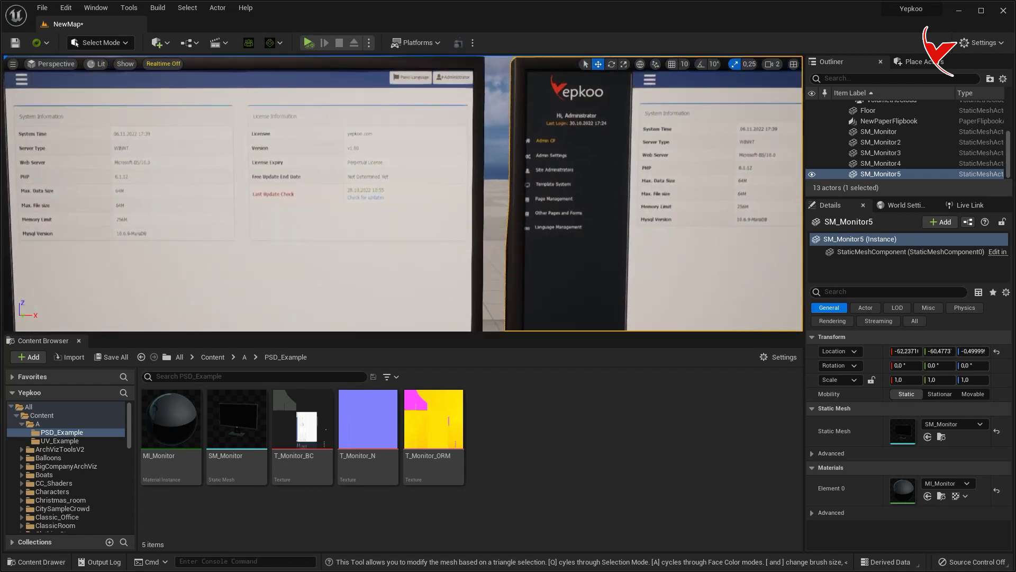
{"action": "key", "text": "Down"}
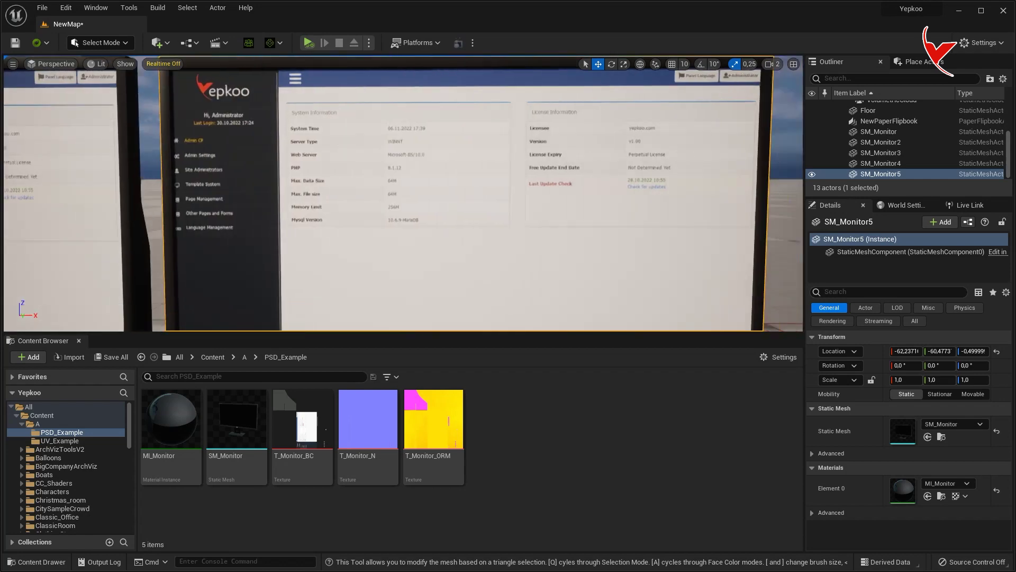
{"action": "key", "text": "Down"}
{"action": "key", "text": "Left"}
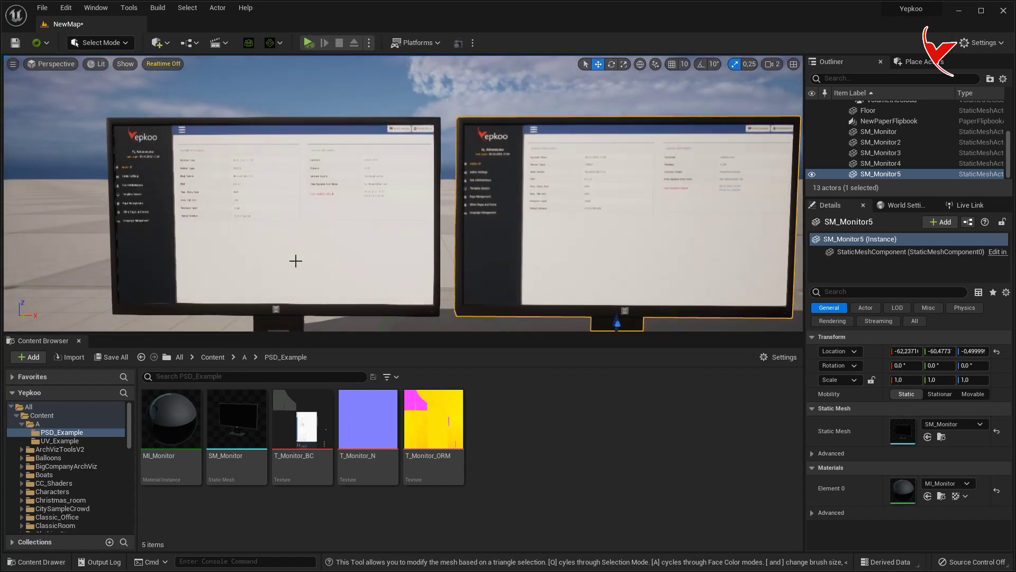